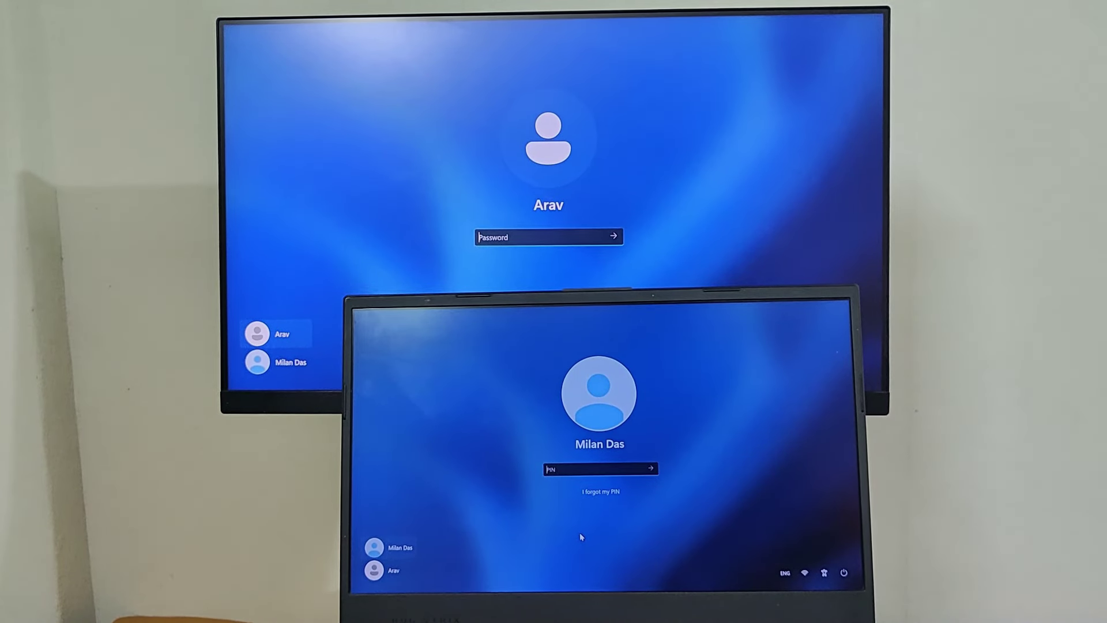
# Step: Sign in to the laptop with its PIN and the monitor account with its password, then open Steam's library
pyautogui.write('1234')
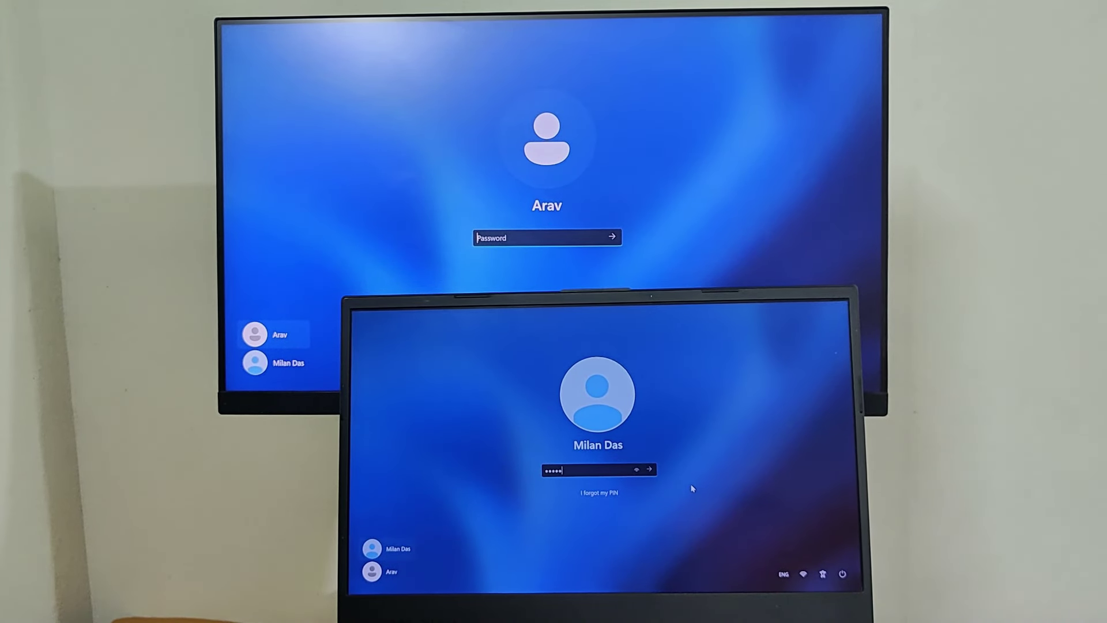
pyautogui.press('Return')
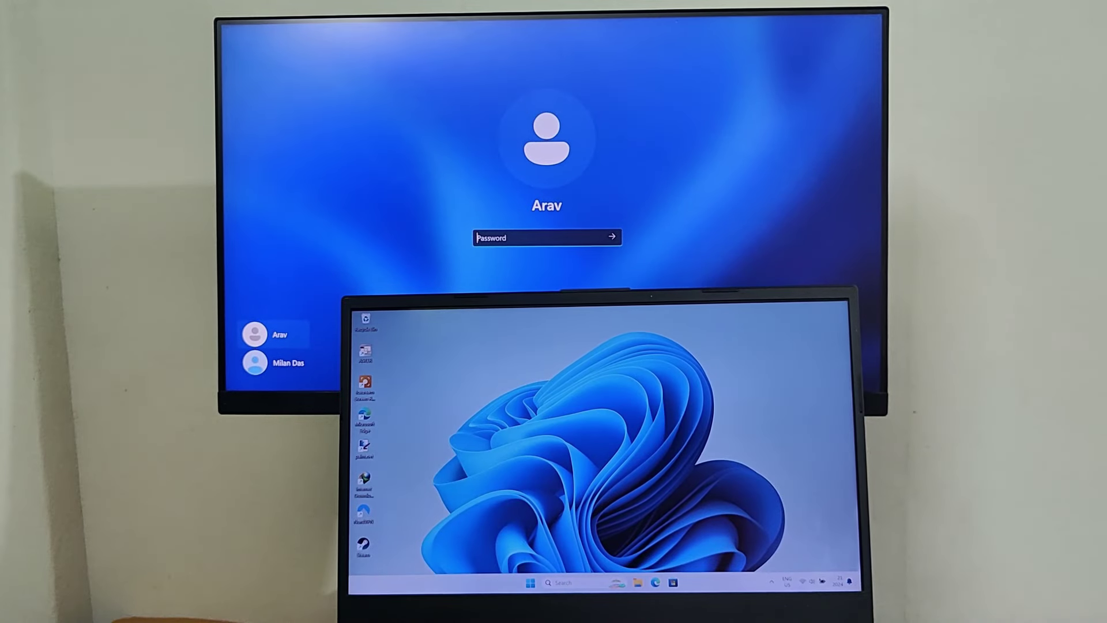
pyautogui.write('123')
pyautogui.press('Return')
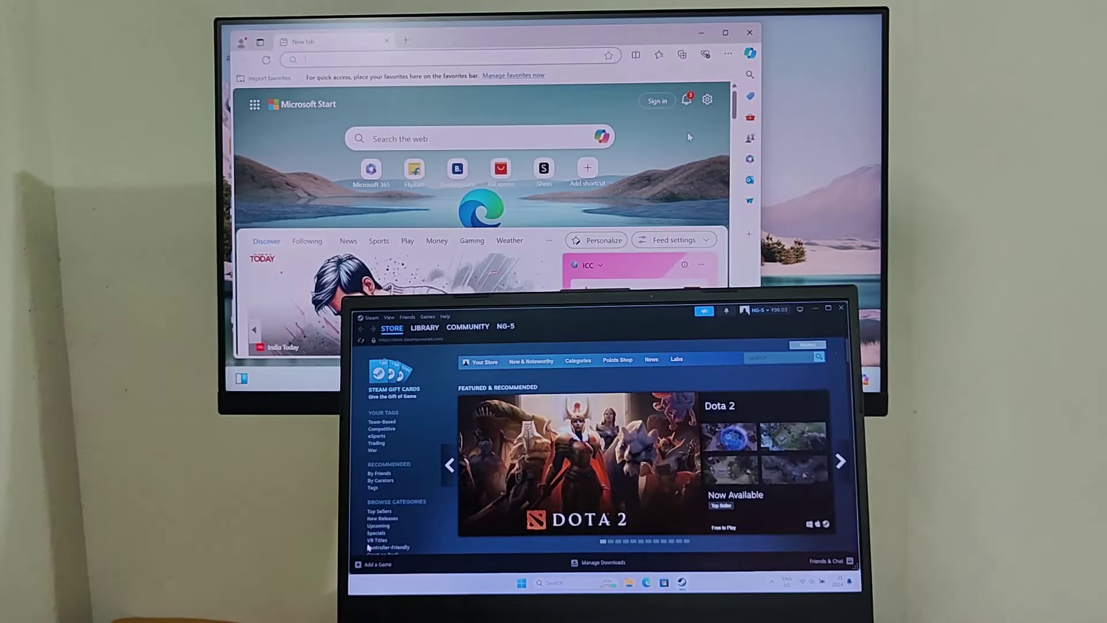
pyautogui.click(428, 329)
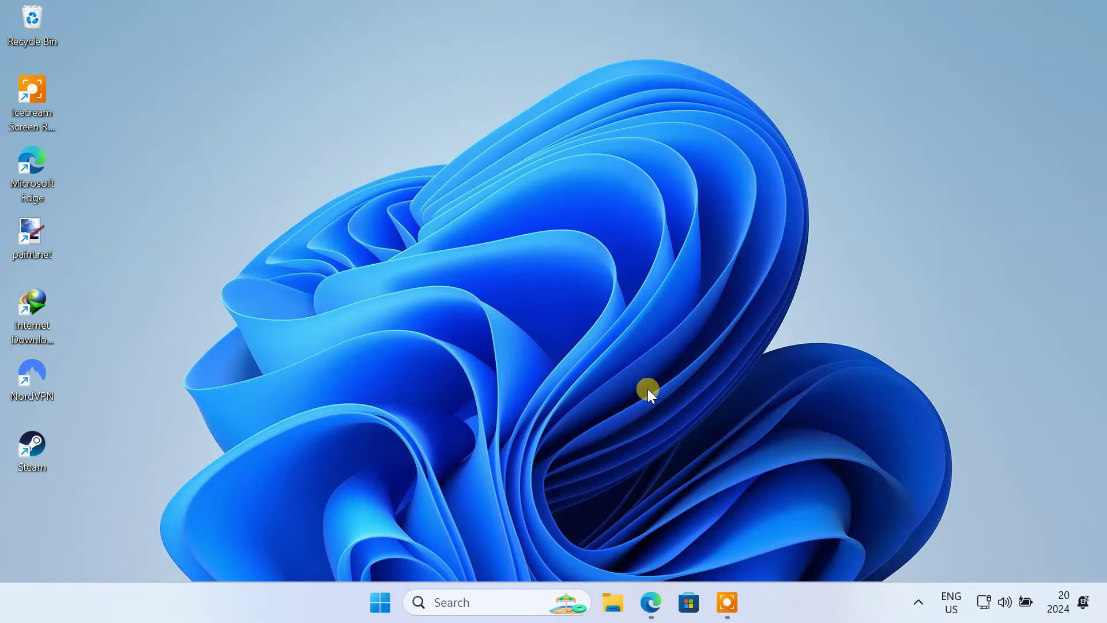
# Step: View the Other users page under Settings > Accounts, then close Settings
pyautogui.click(380, 602)
pyautogui.click(787, 209)
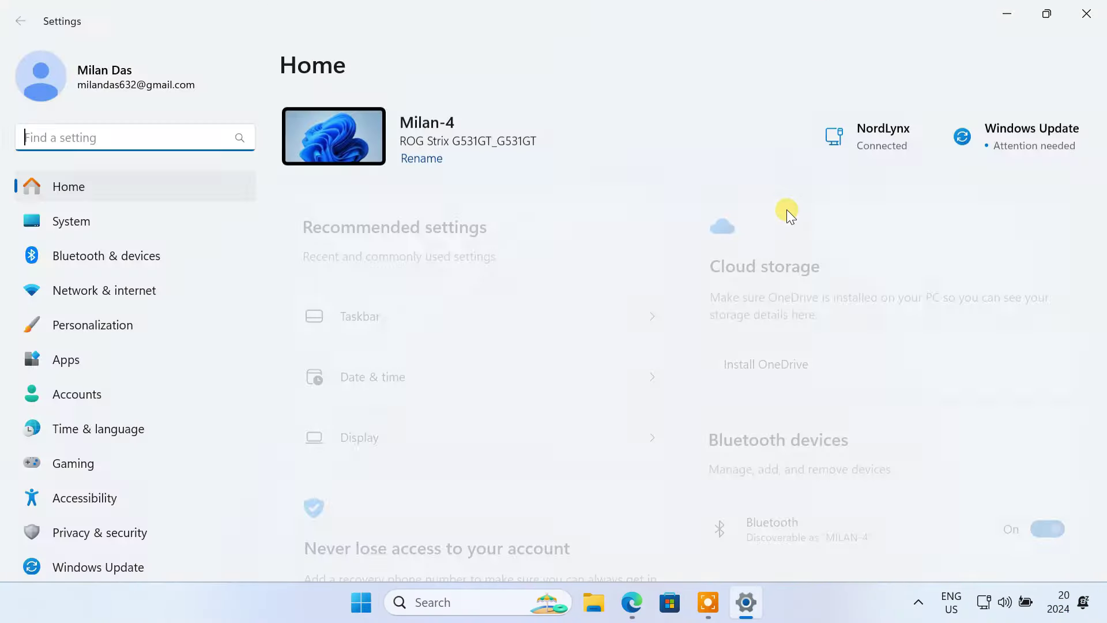
pyautogui.click(119, 403)
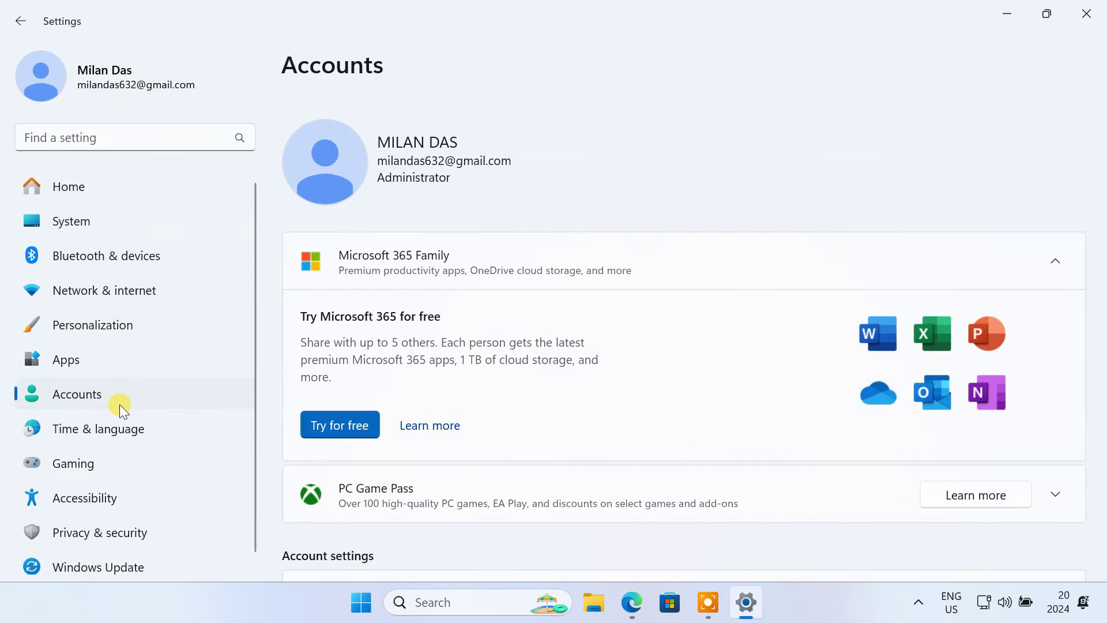
pyautogui.scroll(-10, 630, 483)
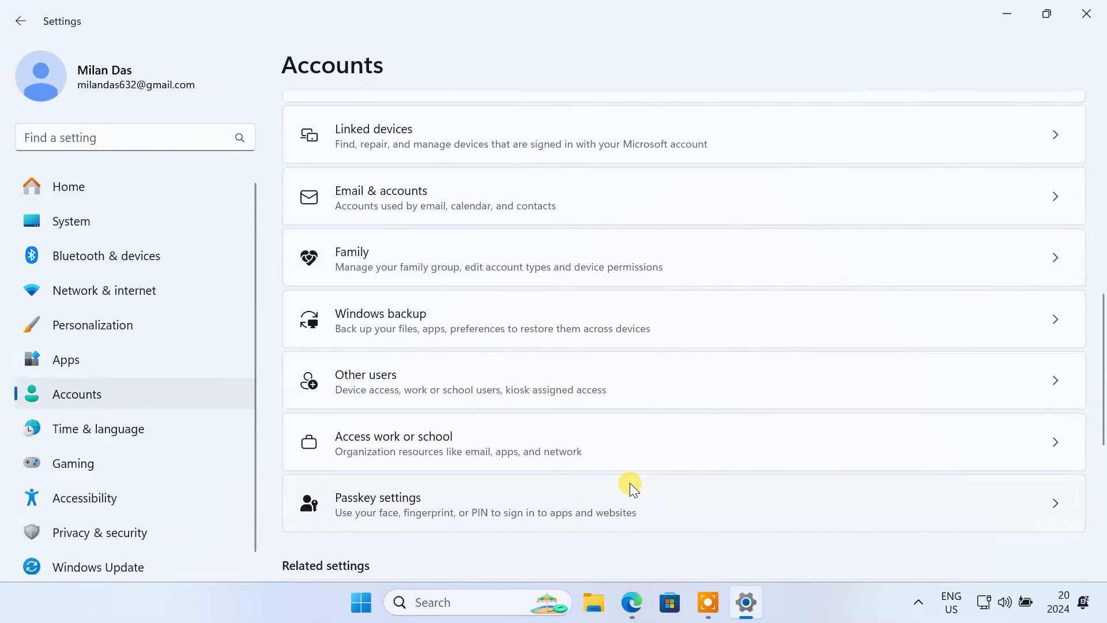
pyautogui.click(360, 386)
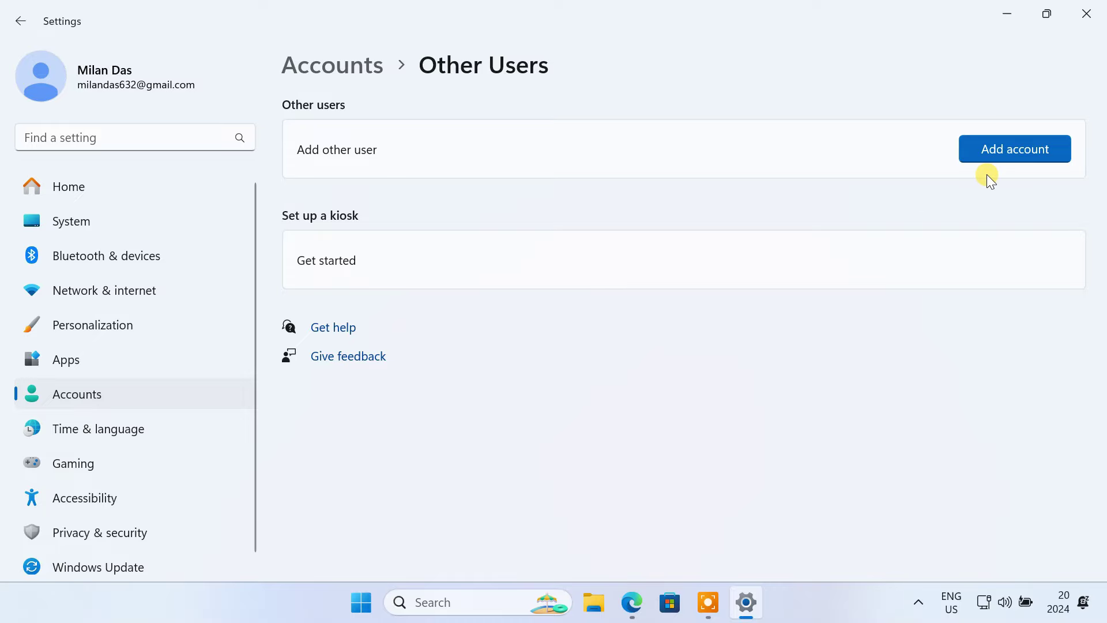
pyautogui.click(1087, 13)
# Step: Open the ASTER site ibik.ru in Edge and browse its home page
pyautogui.click(655, 614)
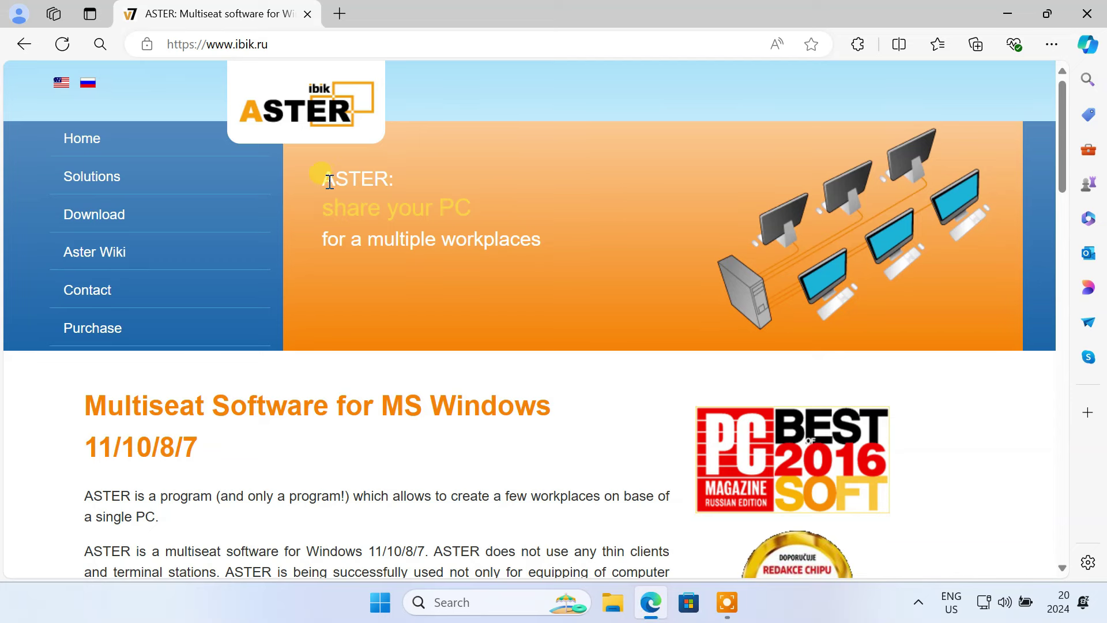
pyautogui.moveTo(330, 183); pyautogui.dragTo(411, 181)
pyautogui.click(543, 377)
pyautogui.scroll(-5, 543, 377)
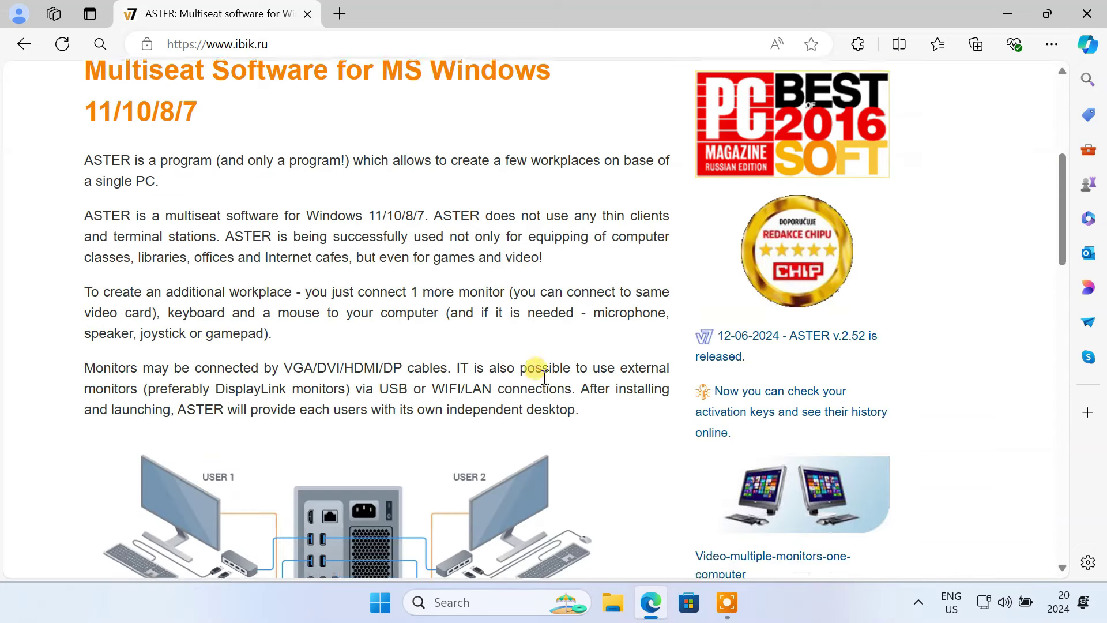
pyautogui.scroll(-4, 543, 376)
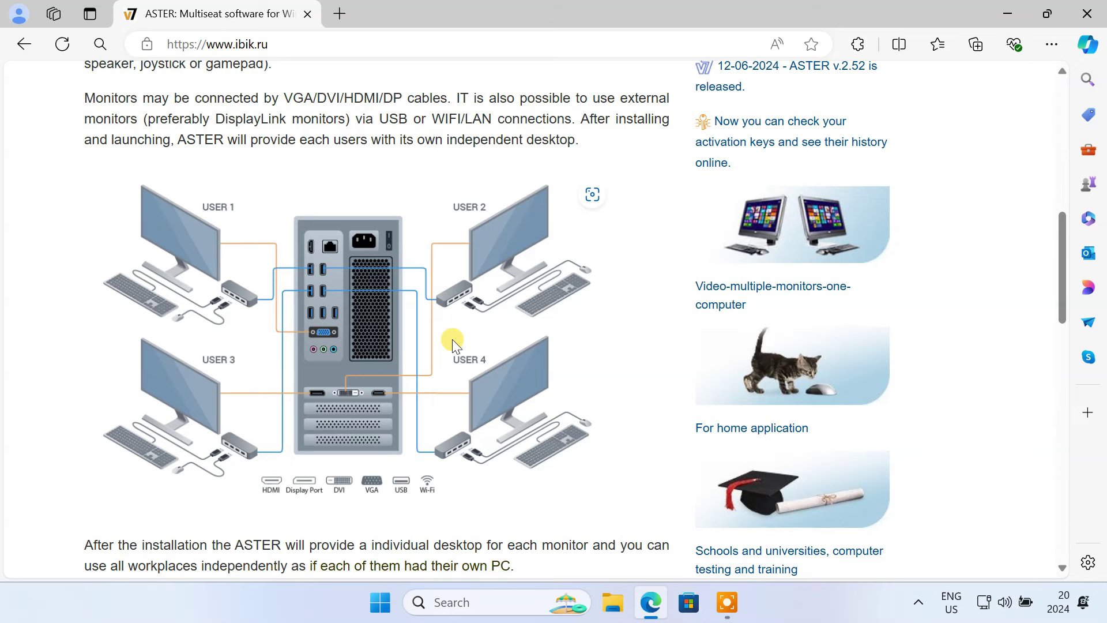
pyautogui.scroll(9, 452, 339)
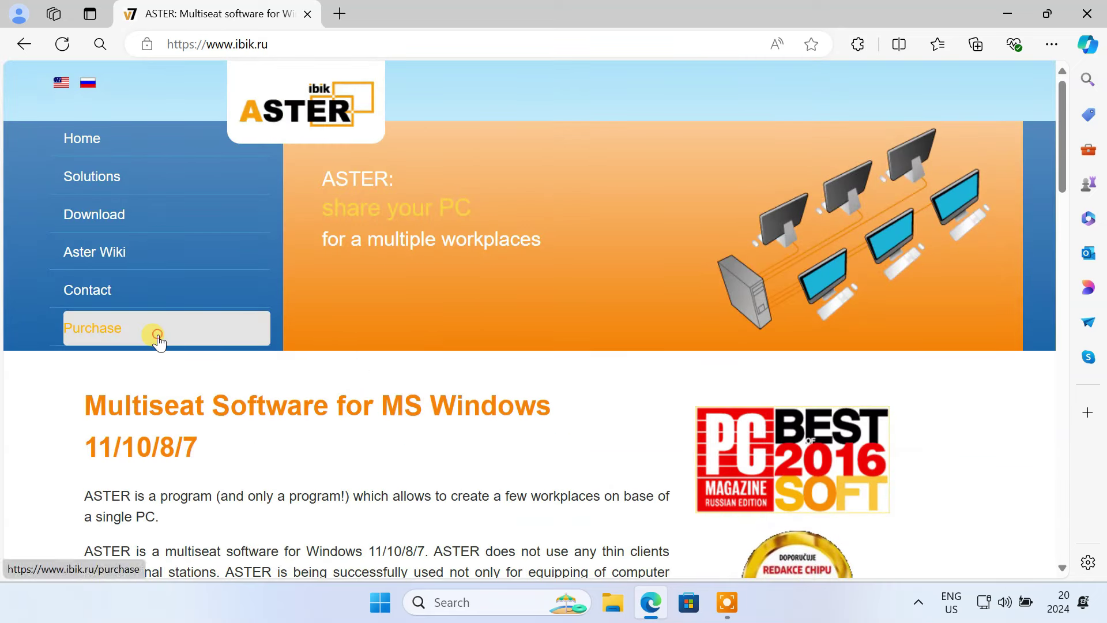
# Step: Open the Purchase page and review the Annual-2 and Pro-2 licence options
pyautogui.click(155, 336)
pyautogui.scroll(-5, 531, 437)
pyautogui.moveTo(548, 203); pyautogui.dragTo(933, 196)
pyautogui.click(565, 348)
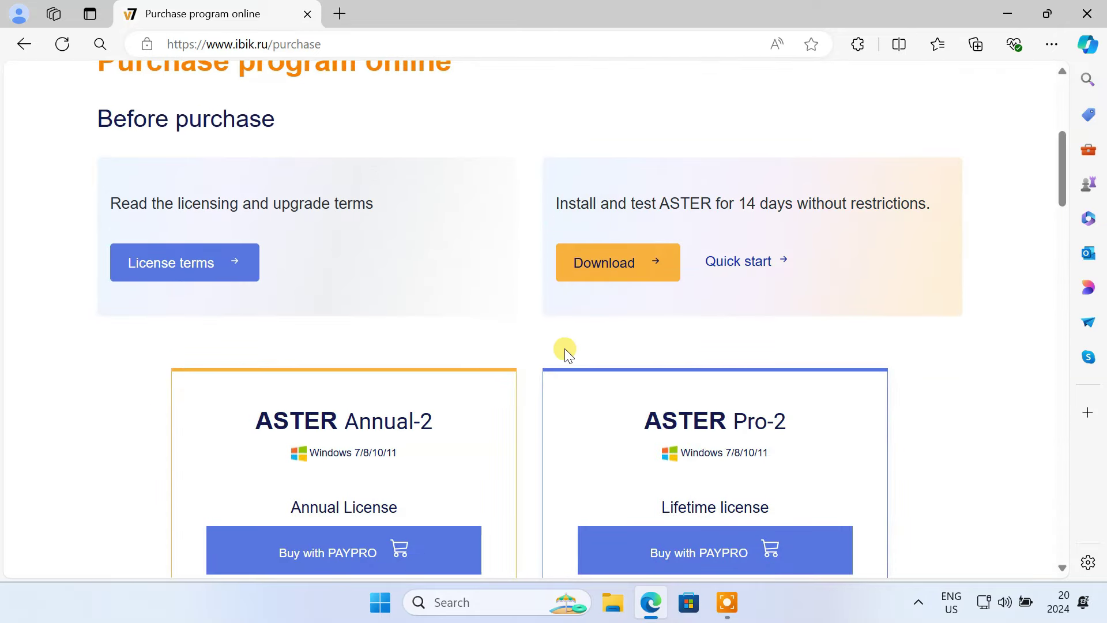
pyautogui.scroll(-4, 566, 348)
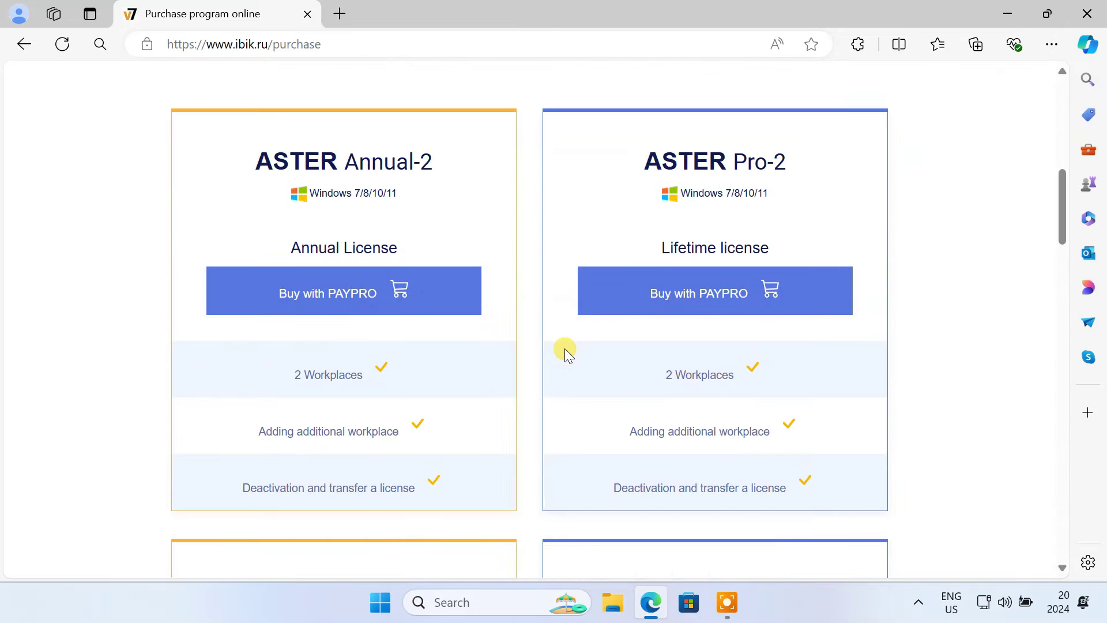
pyautogui.scroll(-9, 565, 349)
pyautogui.scroll(-9, 565, 348)
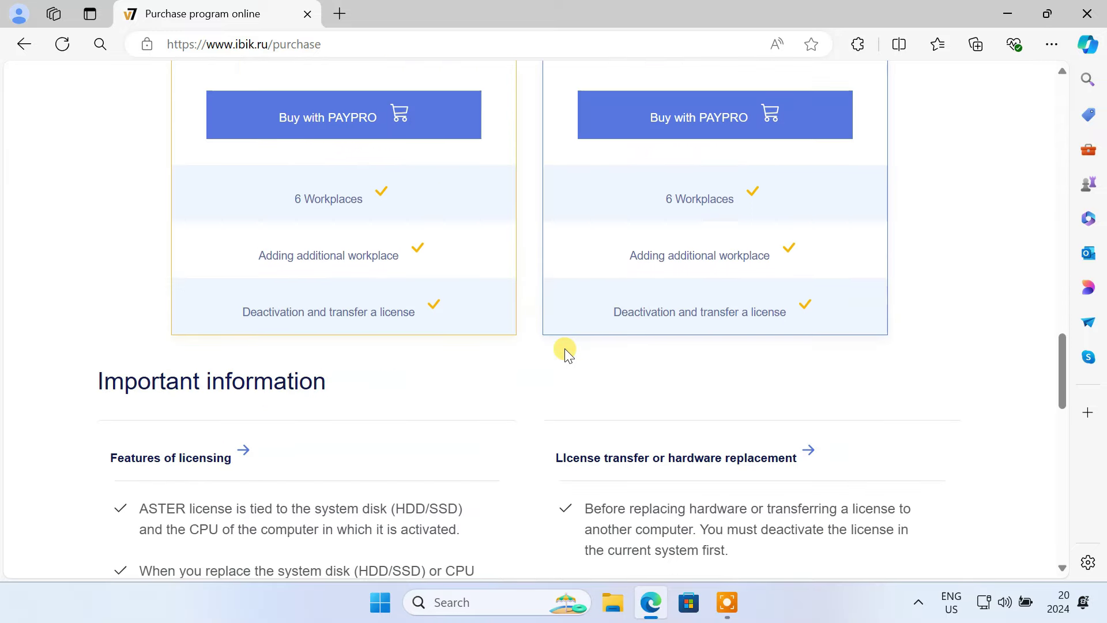
pyautogui.scroll(12, 565, 348)
pyautogui.scroll(8, 565, 348)
pyautogui.moveTo(261, 470); pyautogui.dragTo(384, 470)
pyautogui.scroll(-8, 383, 465)
pyautogui.moveTo(262, 421); pyautogui.dragTo(402, 430)
pyautogui.scroll(-8, 402, 430)
pyautogui.moveTo(287, 456); pyautogui.dragTo(400, 459)
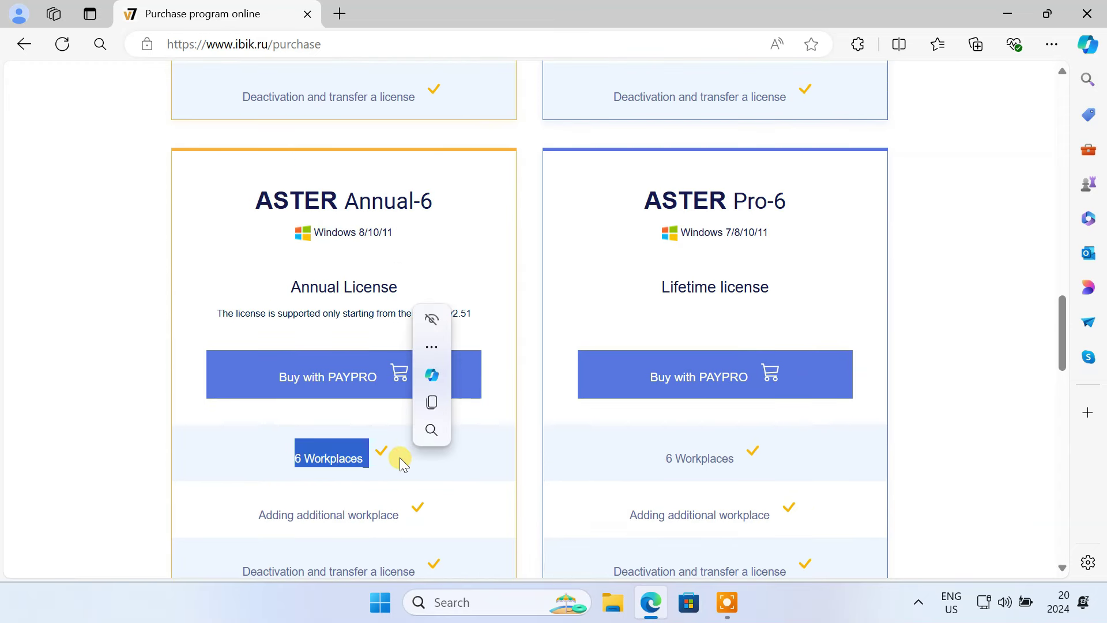
pyautogui.scroll(16, 399, 457)
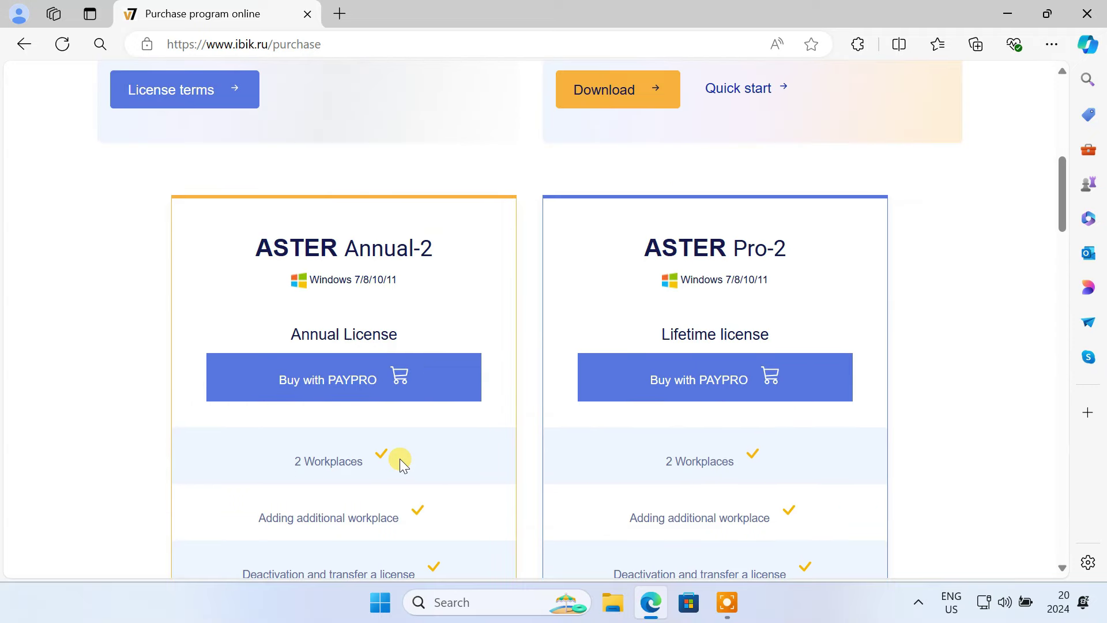
pyautogui.moveTo(278, 331); pyautogui.dragTo(449, 337)
pyautogui.moveTo(655, 335); pyautogui.dragTo(782, 334)
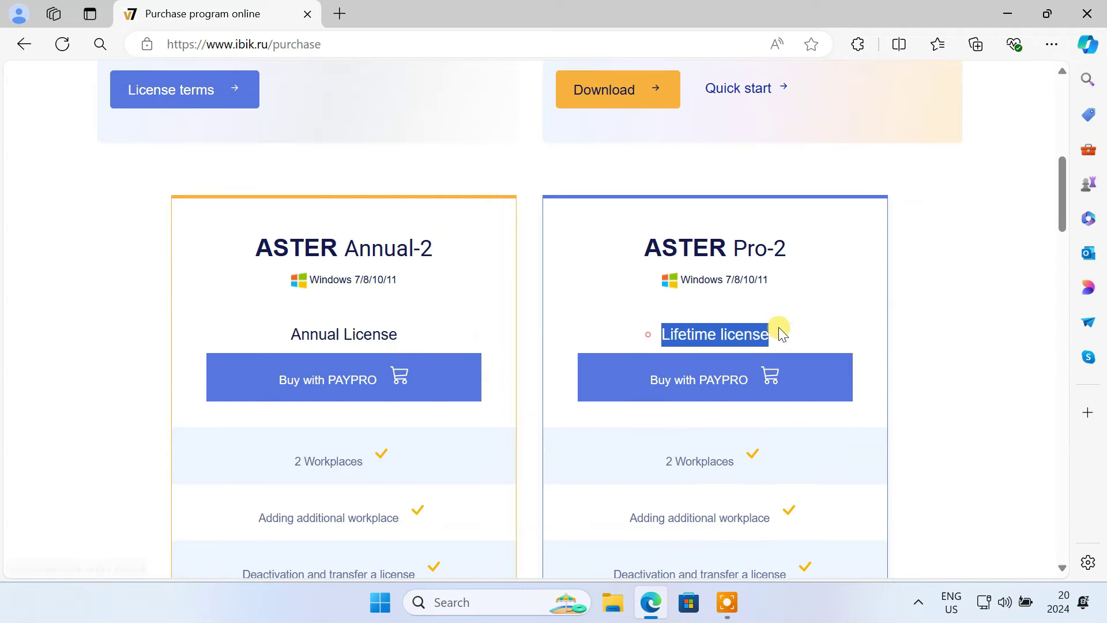
pyautogui.rightClick(304, 386)
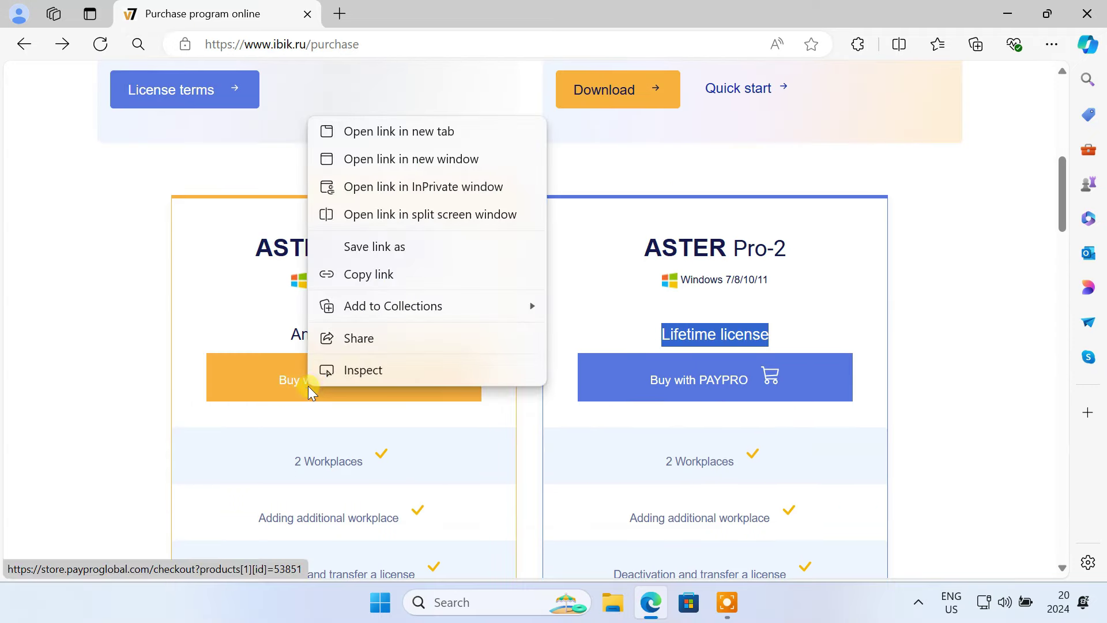
pyautogui.click(430, 133)
pyautogui.rightClick(684, 386)
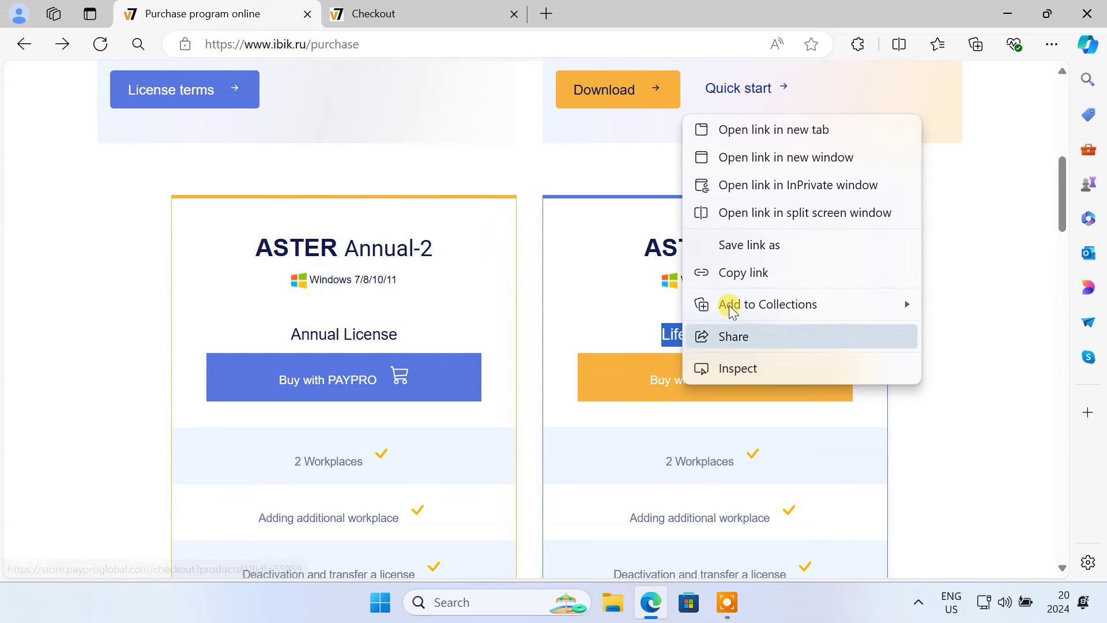
pyautogui.click(756, 132)
pyautogui.click(396, 15)
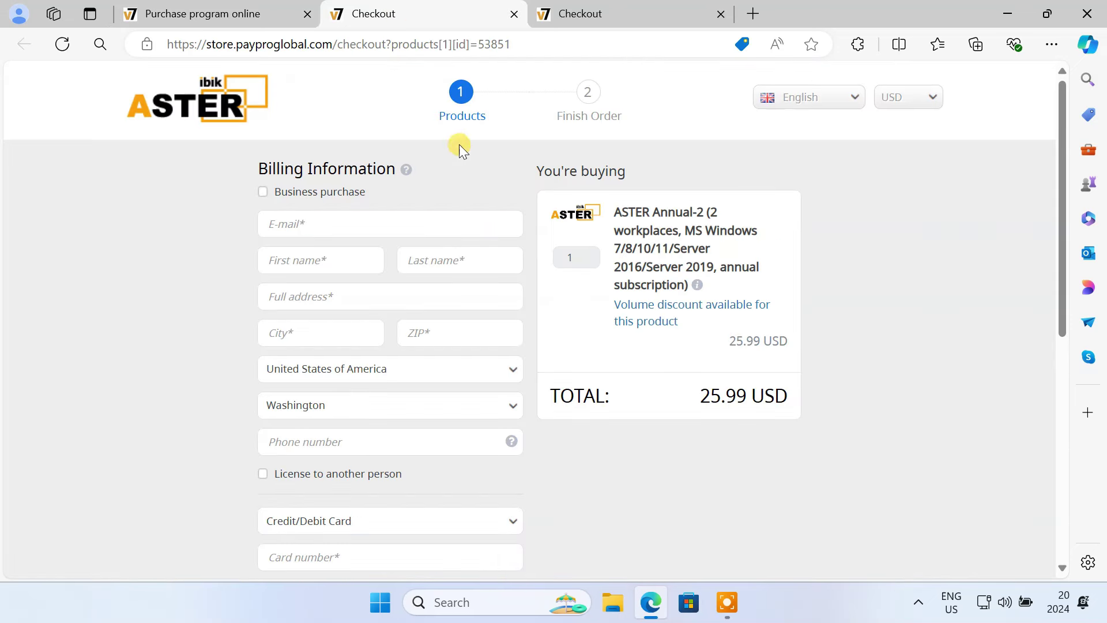
pyautogui.moveTo(669, 398); pyautogui.dragTo(770, 399)
pyautogui.click(577, 14)
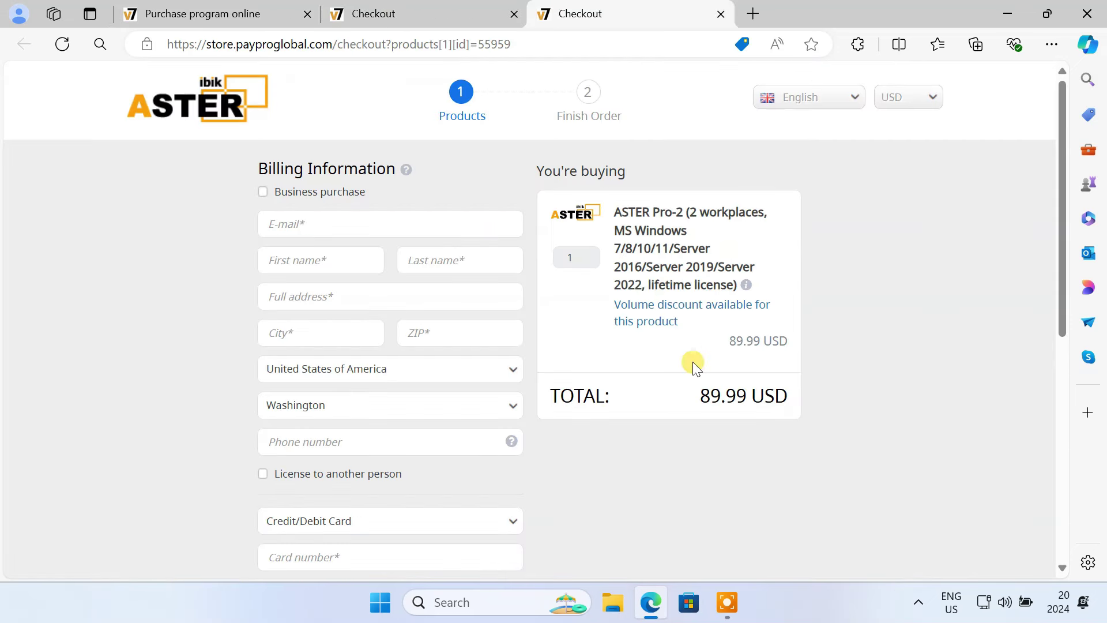
pyautogui.moveTo(689, 387); pyautogui.dragTo(764, 424)
pyautogui.click(765, 424)
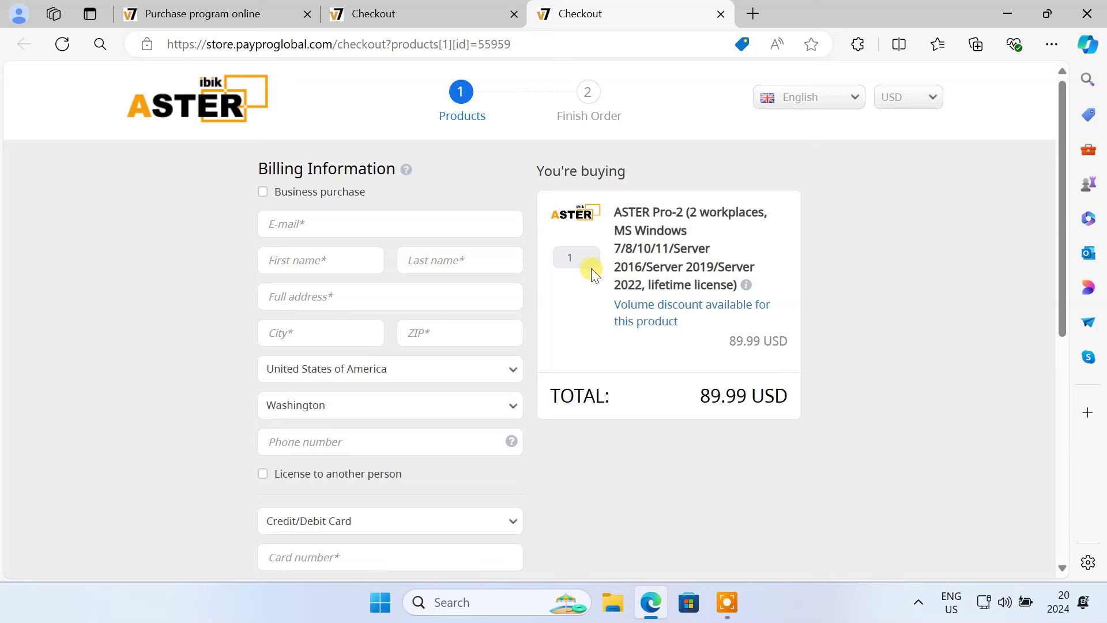
pyautogui.click(513, 14)
pyautogui.click(514, 14)
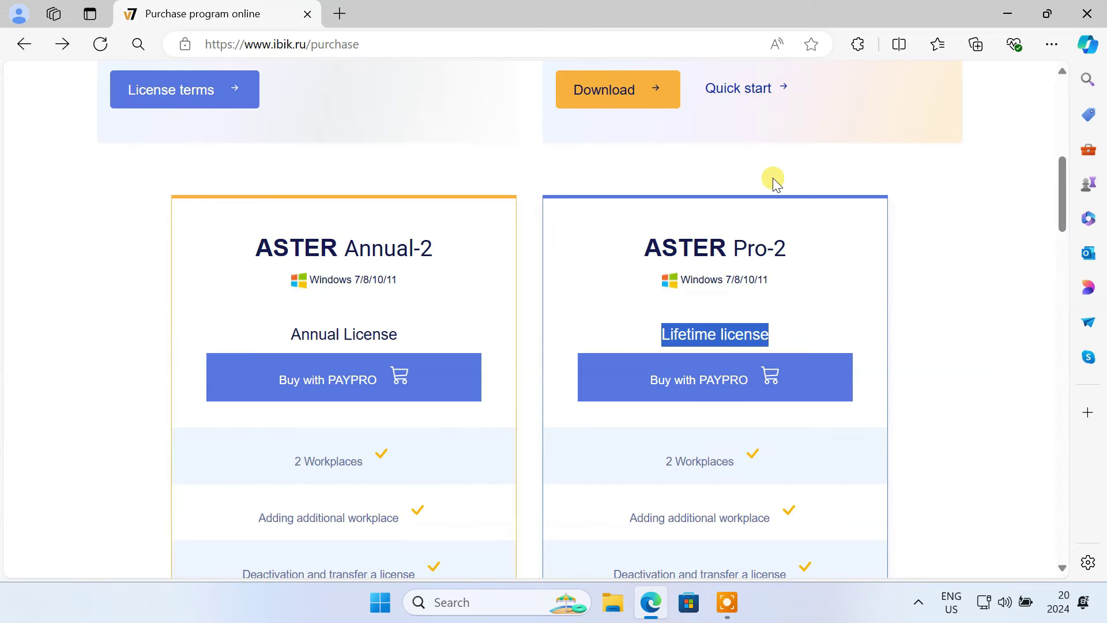
# Step: Download and run Setup_ASTER252.exe for ASTER v2.52 from the site, then close Edge
pyautogui.scroll(3, 773, 183)
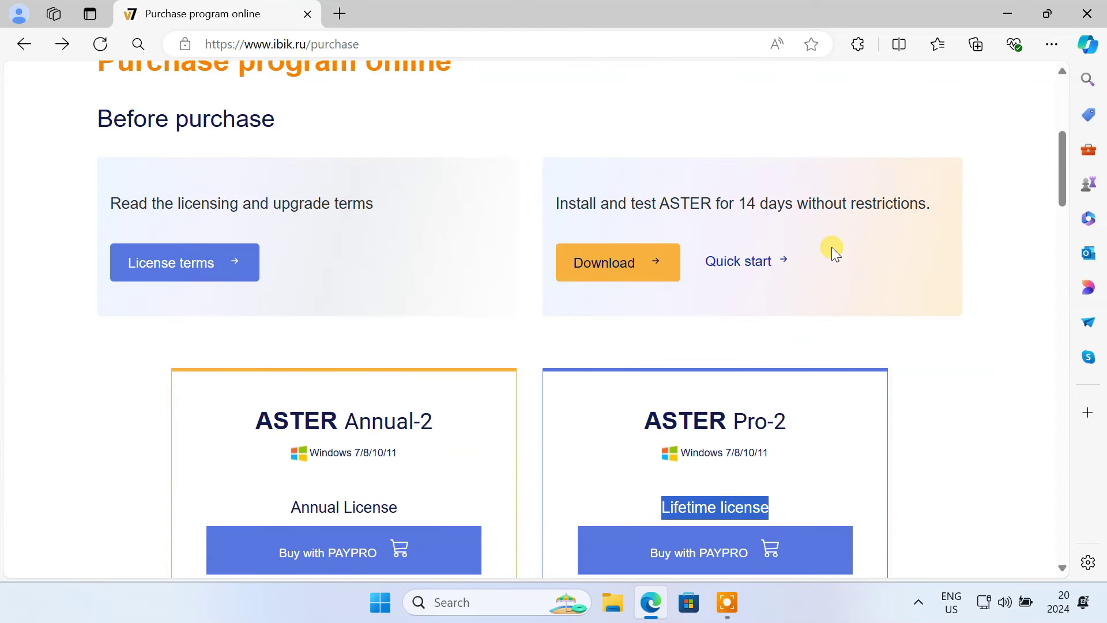
pyautogui.click(613, 275)
pyautogui.scroll(-13, 613, 275)
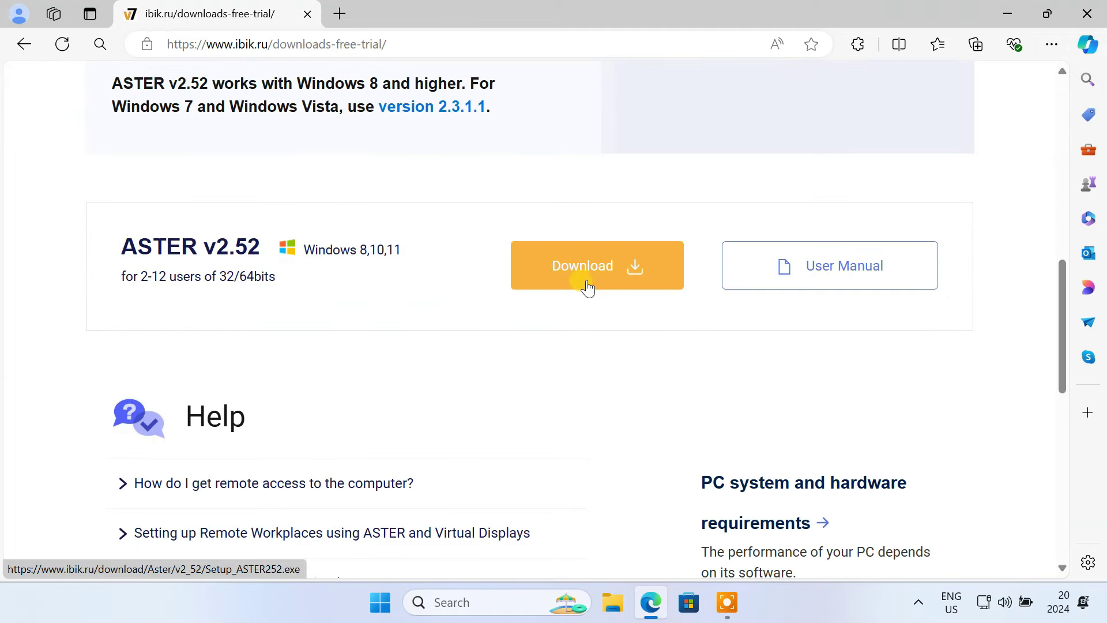
pyautogui.click(588, 287)
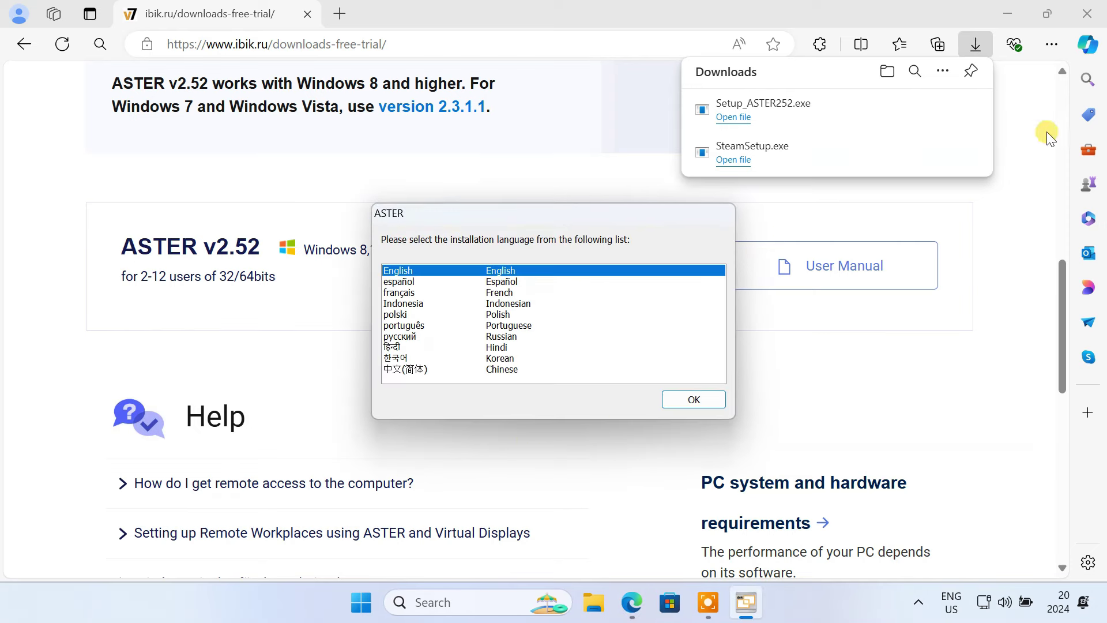
pyautogui.click(1092, 13)
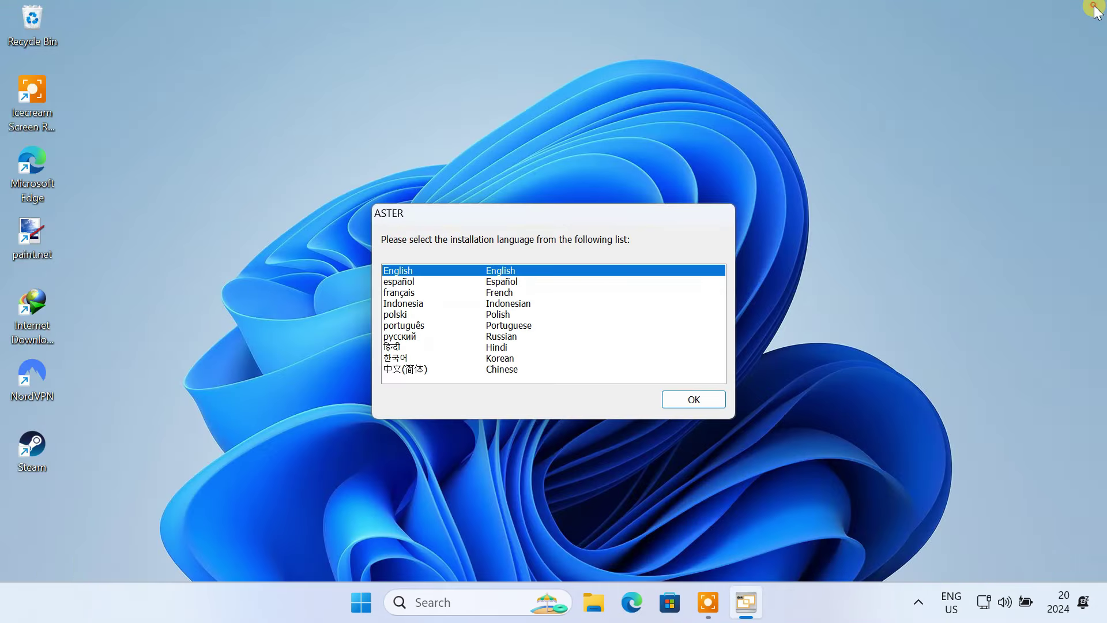
# Step: Install ASTER v2.52 in English, accepting the licence terms and disabling Memory Integrity
pyautogui.click(697, 400)
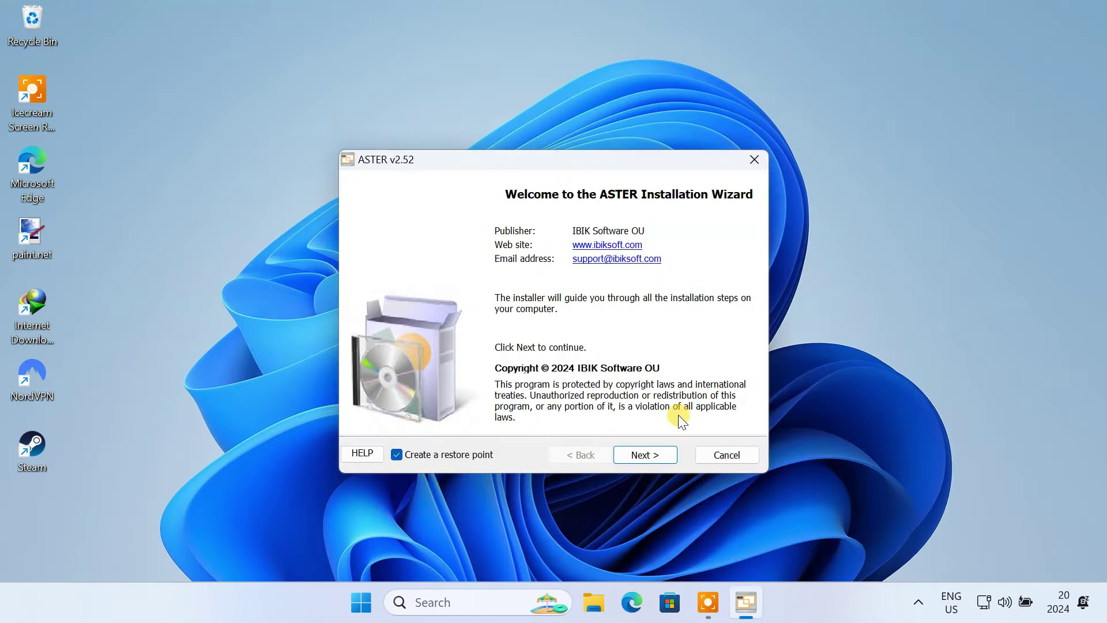
pyautogui.click(638, 453)
pyautogui.click(638, 452)
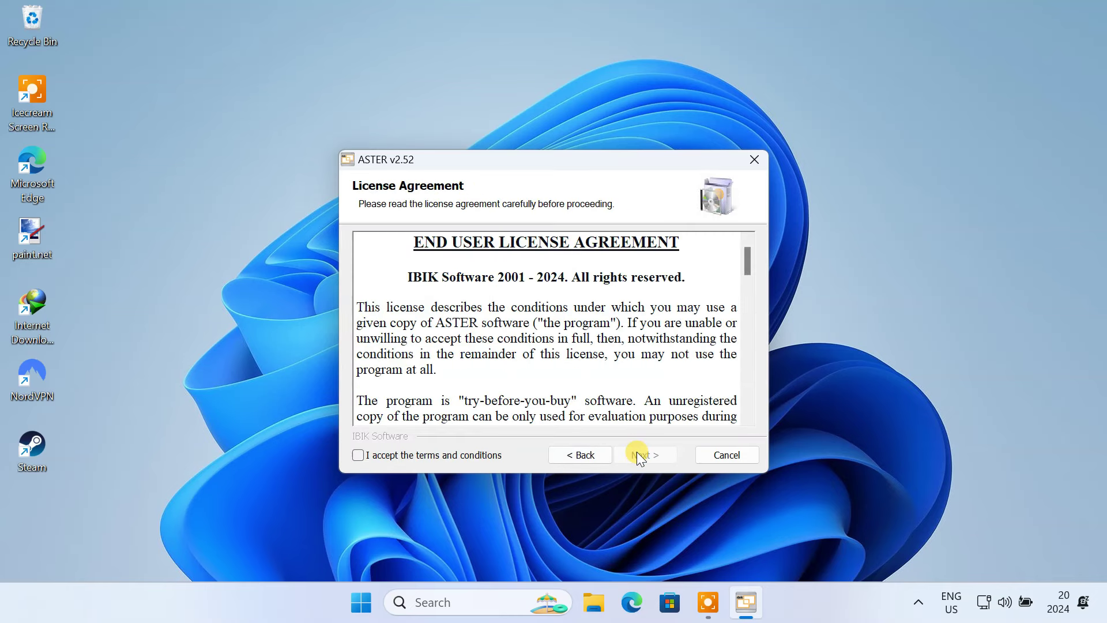
pyautogui.click(410, 453)
pyautogui.click(650, 459)
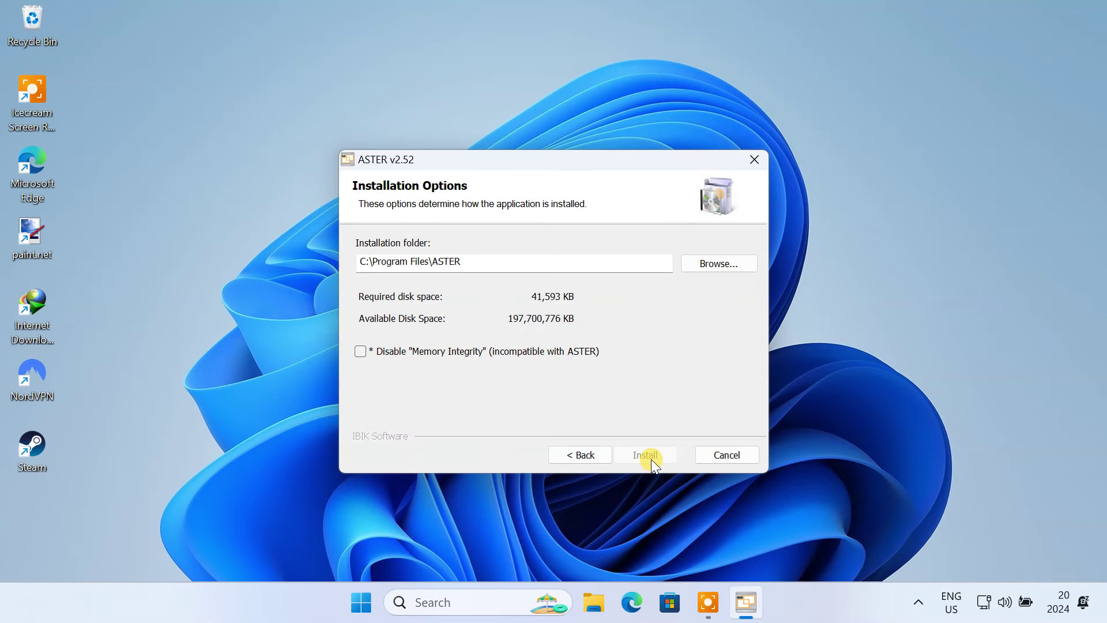
pyautogui.click(360, 353)
pyautogui.click(636, 457)
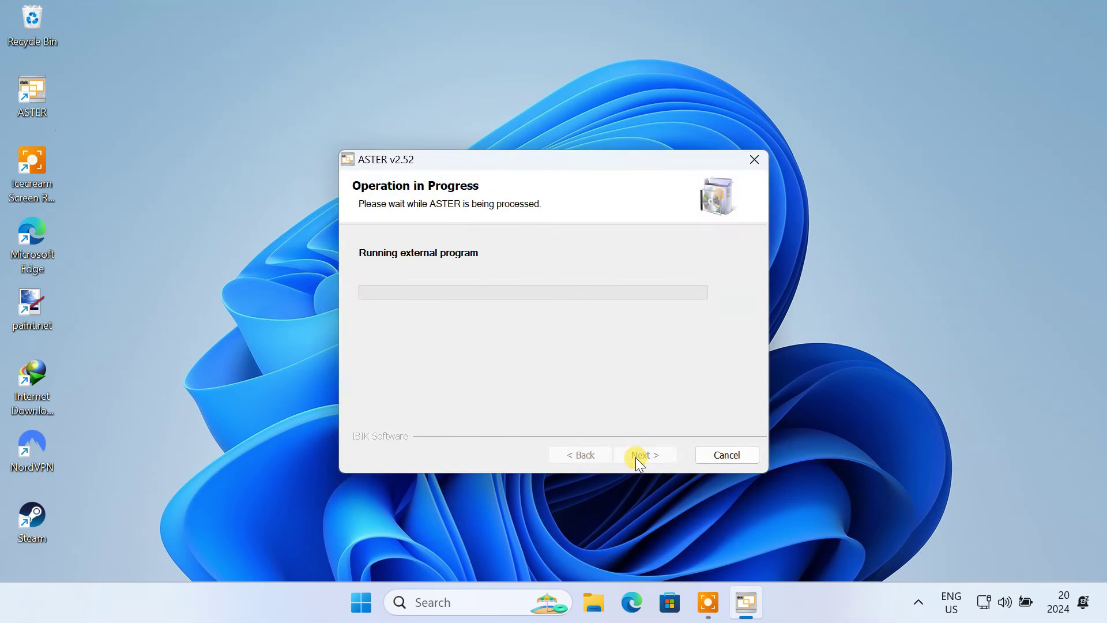
pyautogui.click(637, 457)
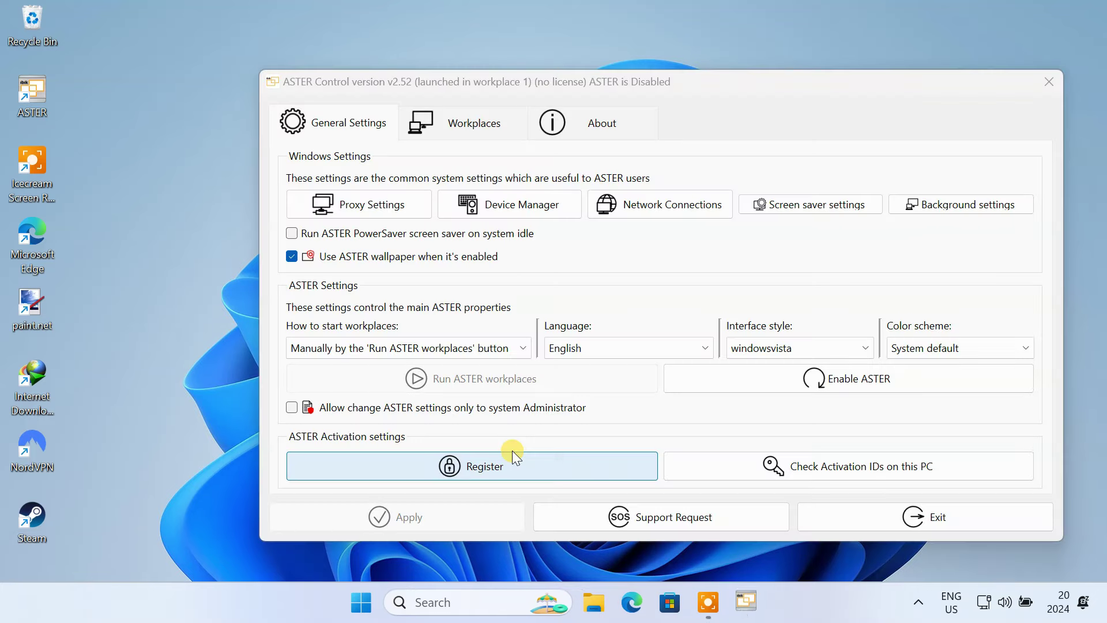
# Step: Register ASTER by activating its trial period
pyautogui.click(513, 451)
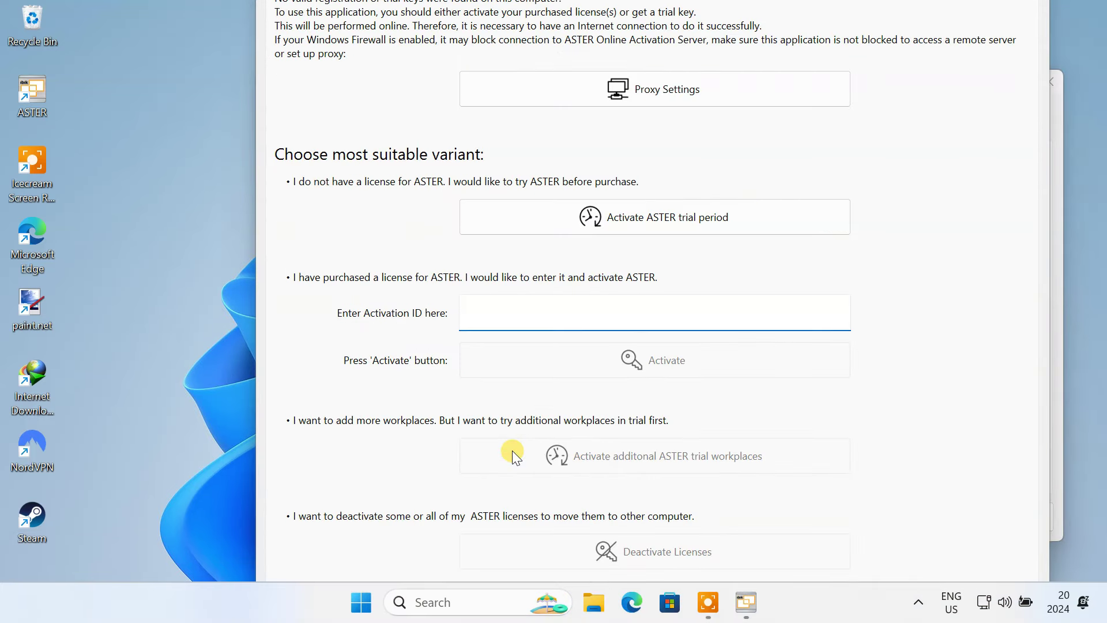
pyautogui.click(333, 309)
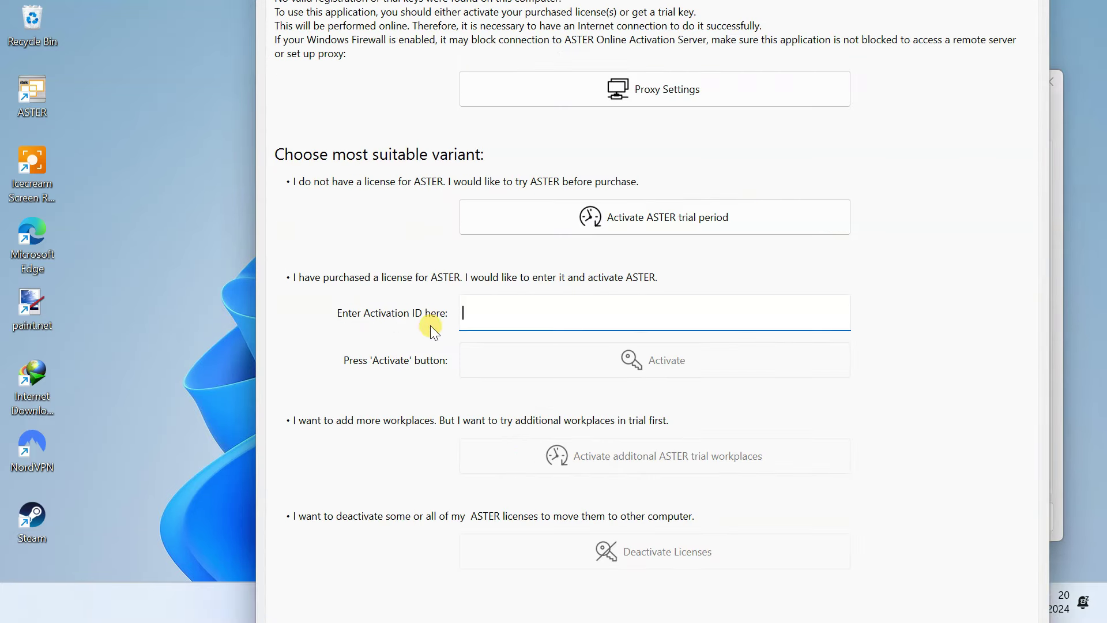
pyautogui.click(518, 311)
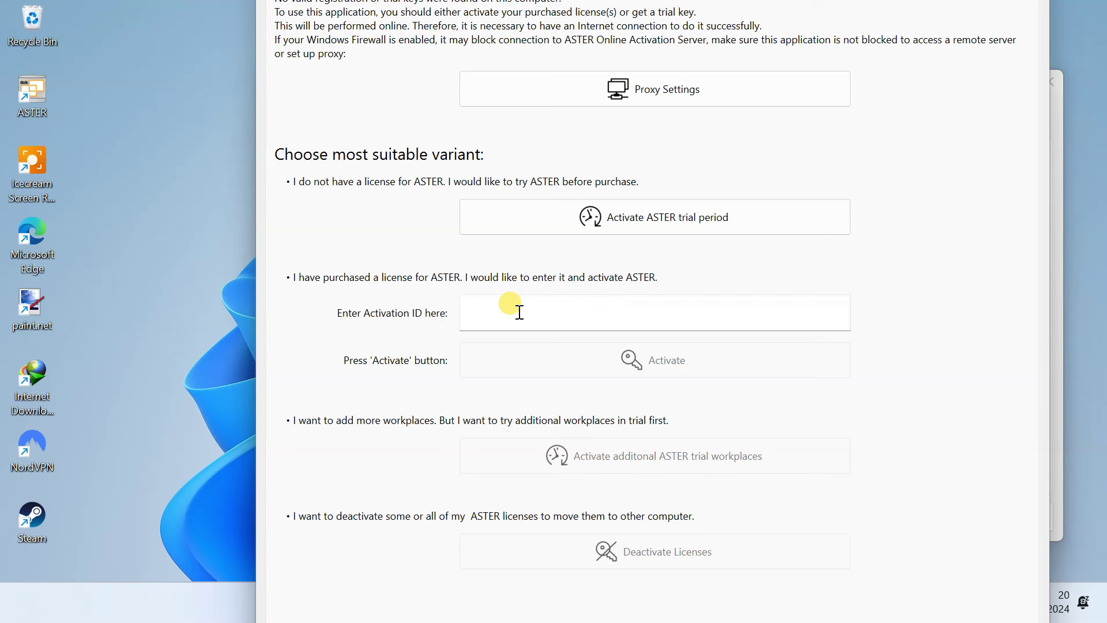
pyautogui.click(698, 223)
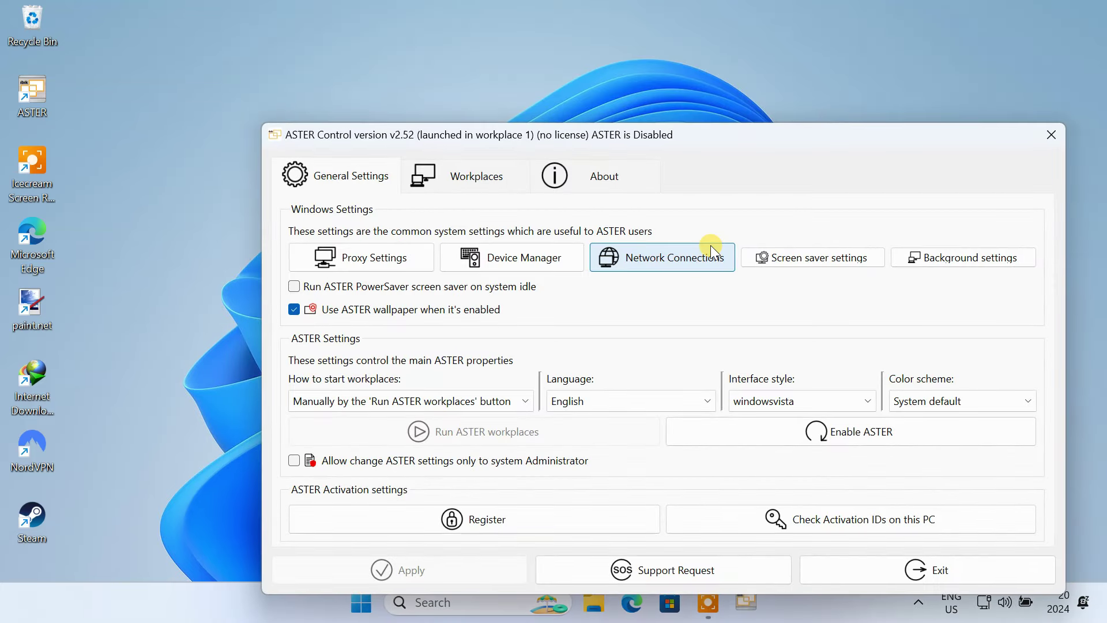
# Step: Move ASTER Control aside and show workplace 1 holding both monitors, keyboards and the mouse
pyautogui.moveTo(709, 132); pyautogui.dragTo(686, 26)
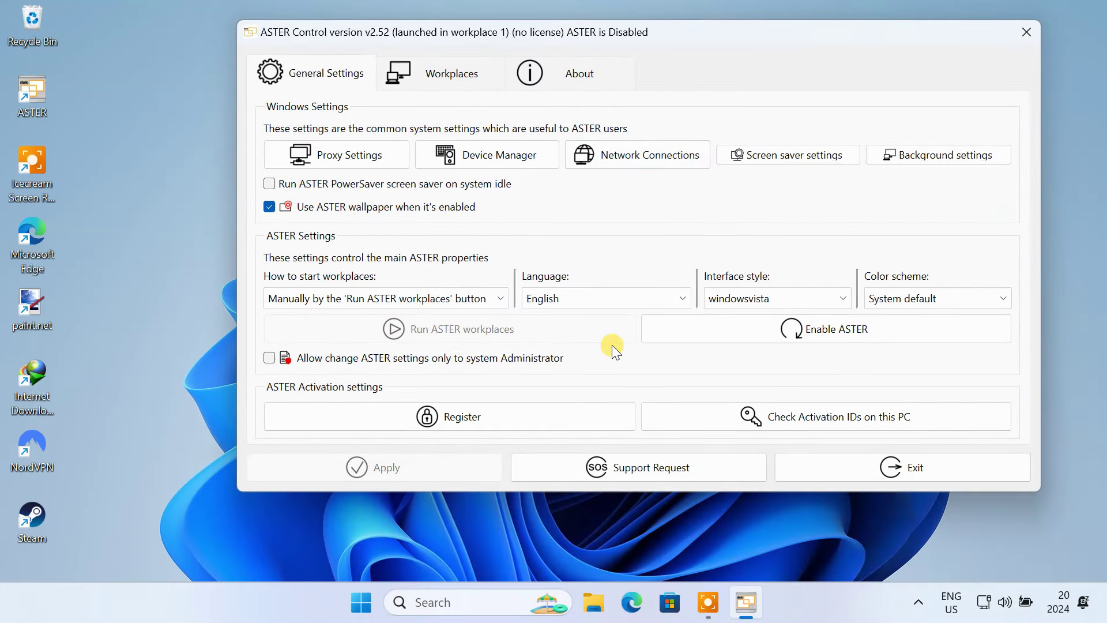
pyautogui.click(451, 82)
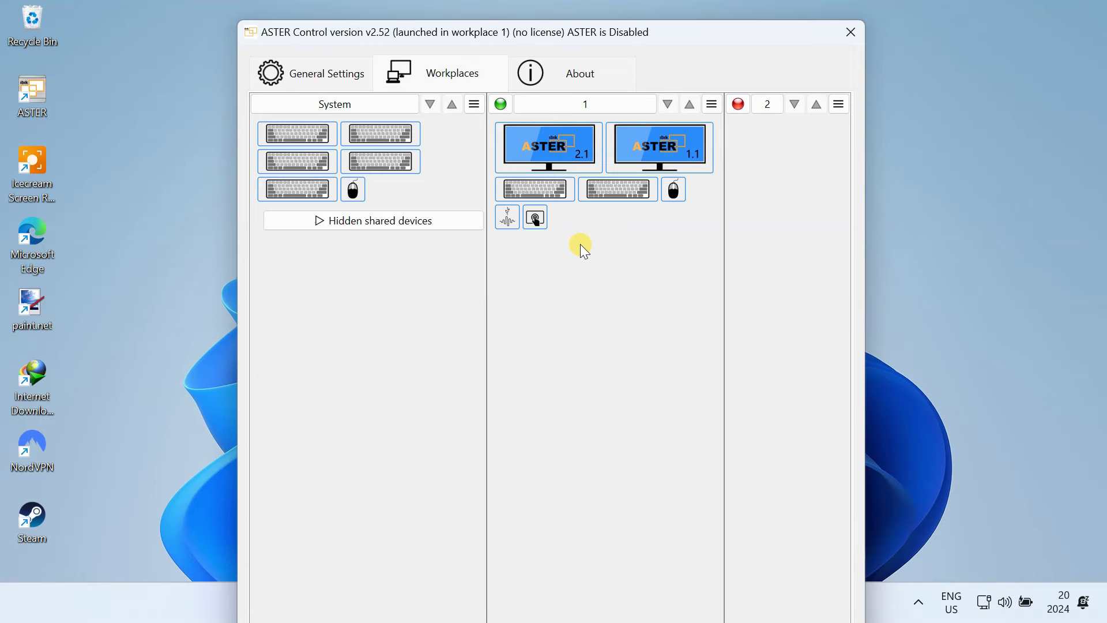
# Step: Keep displays 1 and 2 on 'Extend these displays' in Display settings
pyautogui.rightClick(949, 197)
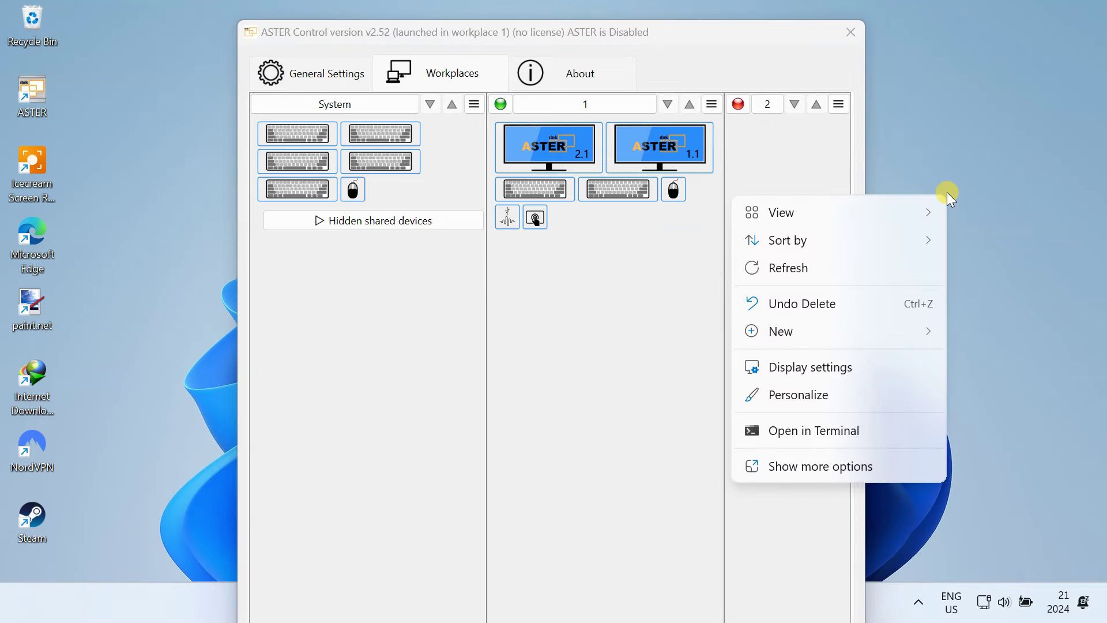
pyautogui.click(852, 365)
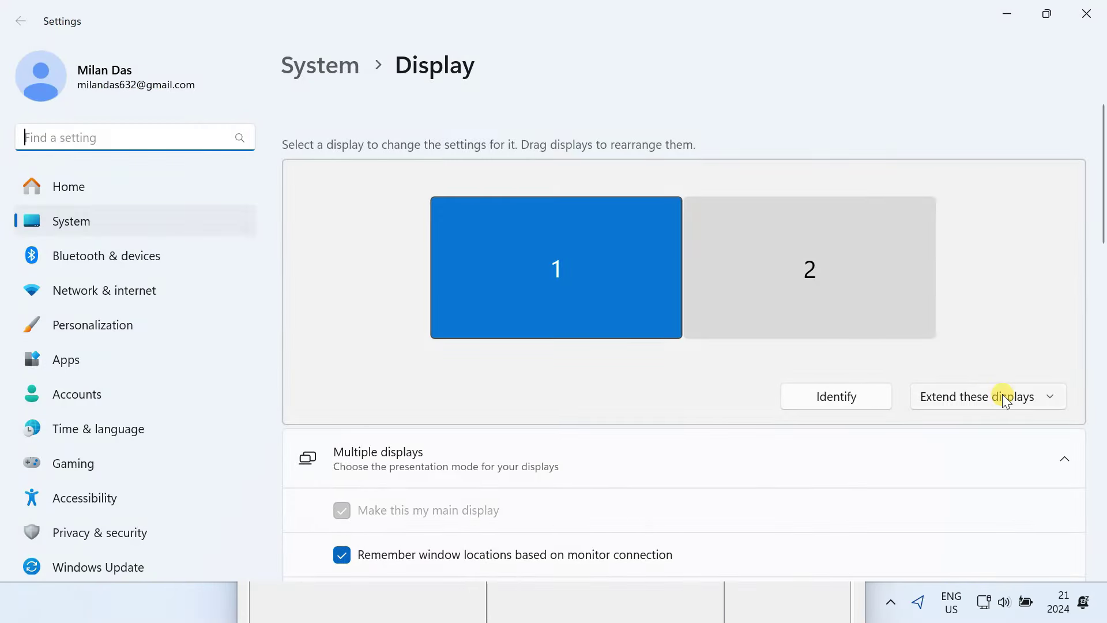
pyautogui.click(1032, 398)
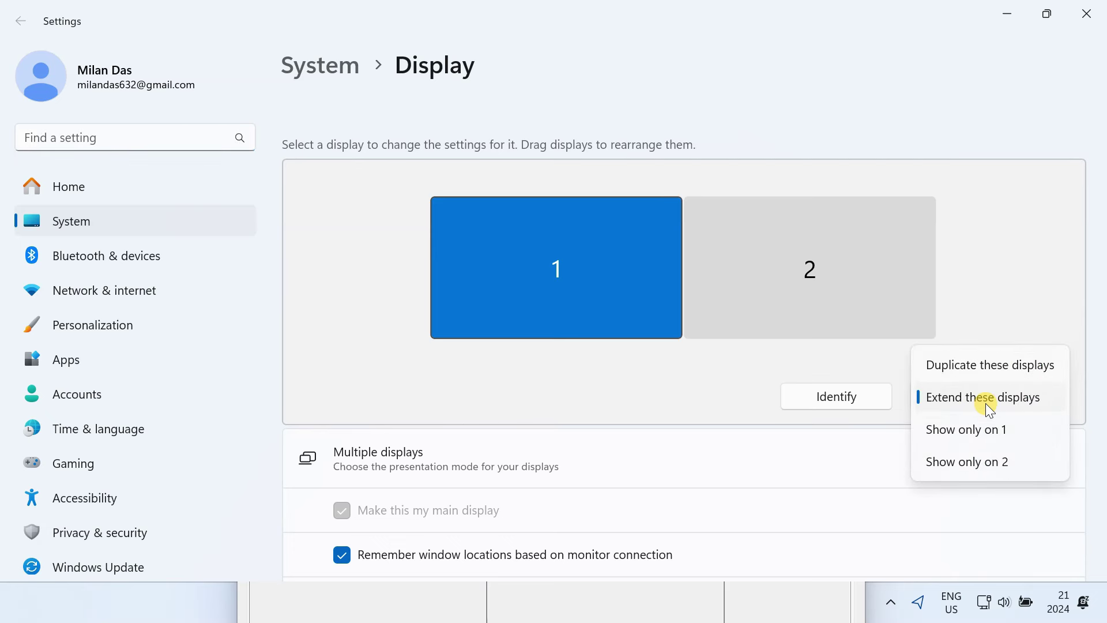
pyautogui.click(1070, 102)
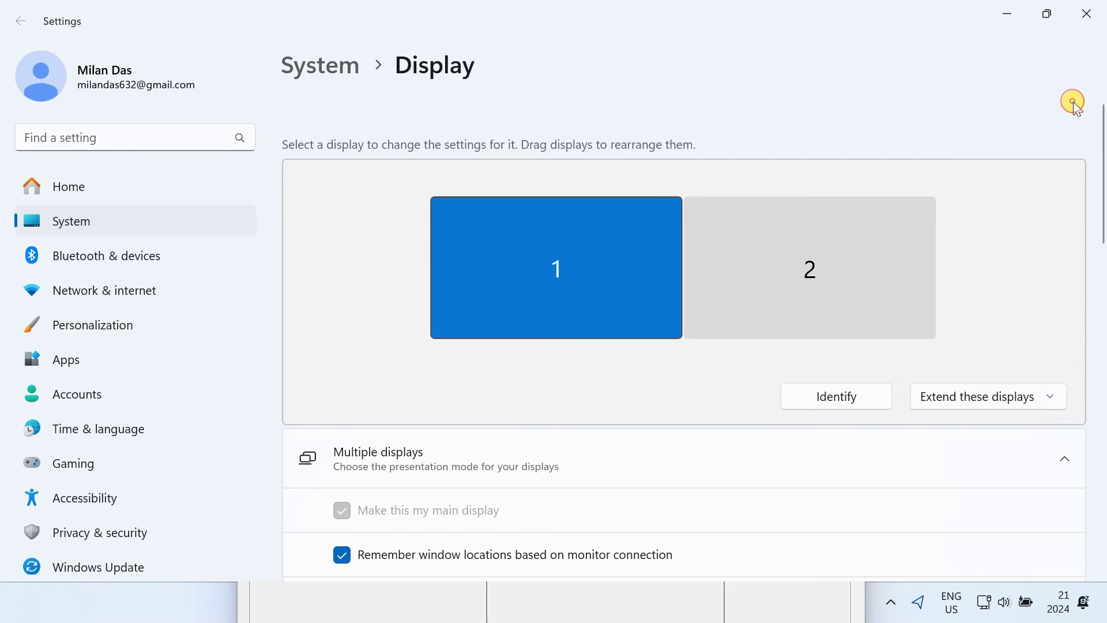
# Step: Assign monitor 2.1, a keyboard and the mouse to workplace 2, move audio to System, and list shared devices
pyautogui.click(1094, 16)
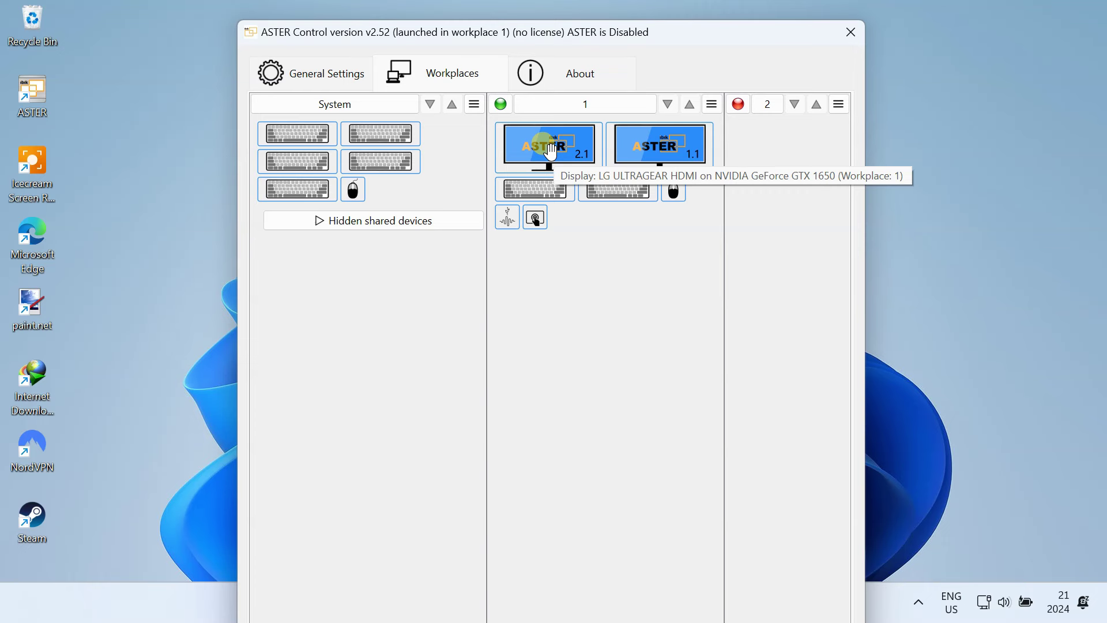
pyautogui.moveTo(550, 151); pyautogui.dragTo(771, 130)
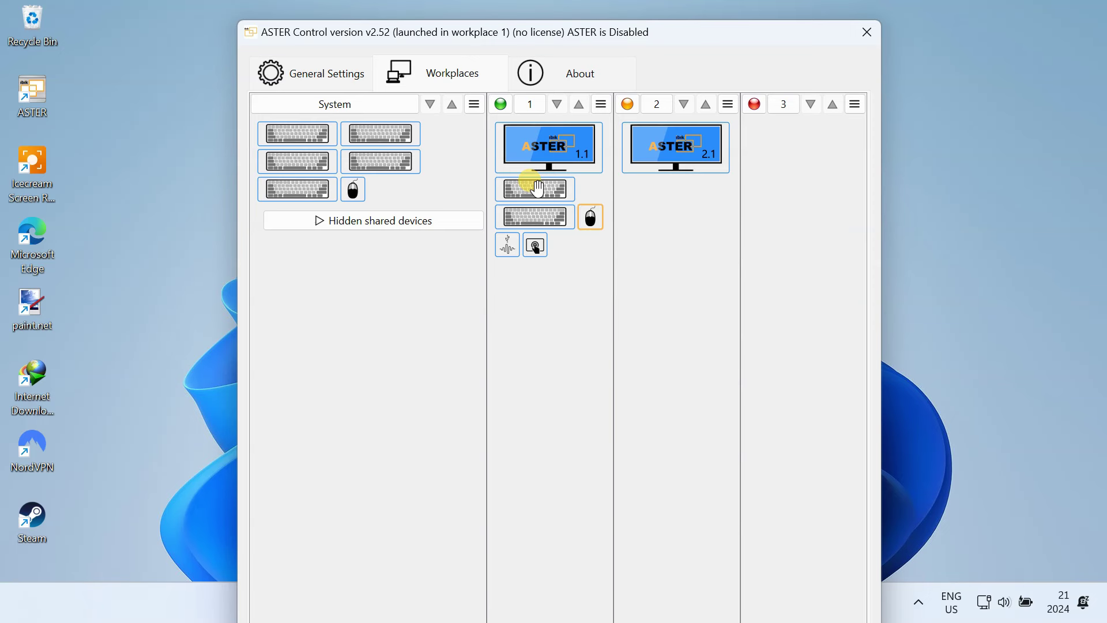
pyautogui.moveTo(524, 182); pyautogui.dragTo(672, 187)
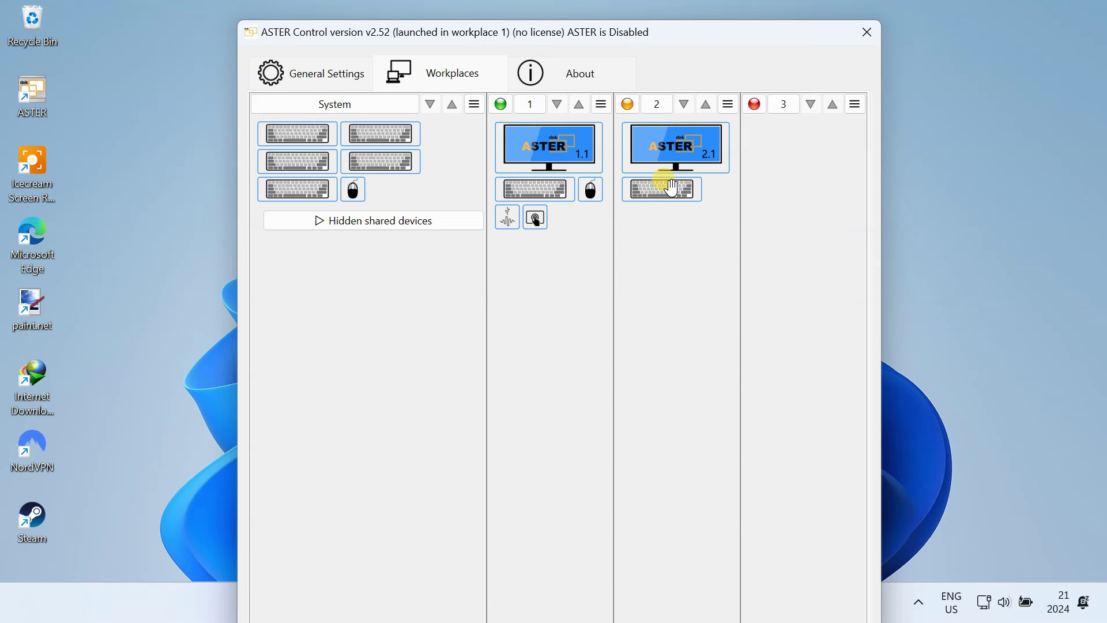
pyautogui.moveTo(590, 189); pyautogui.dragTo(717, 188)
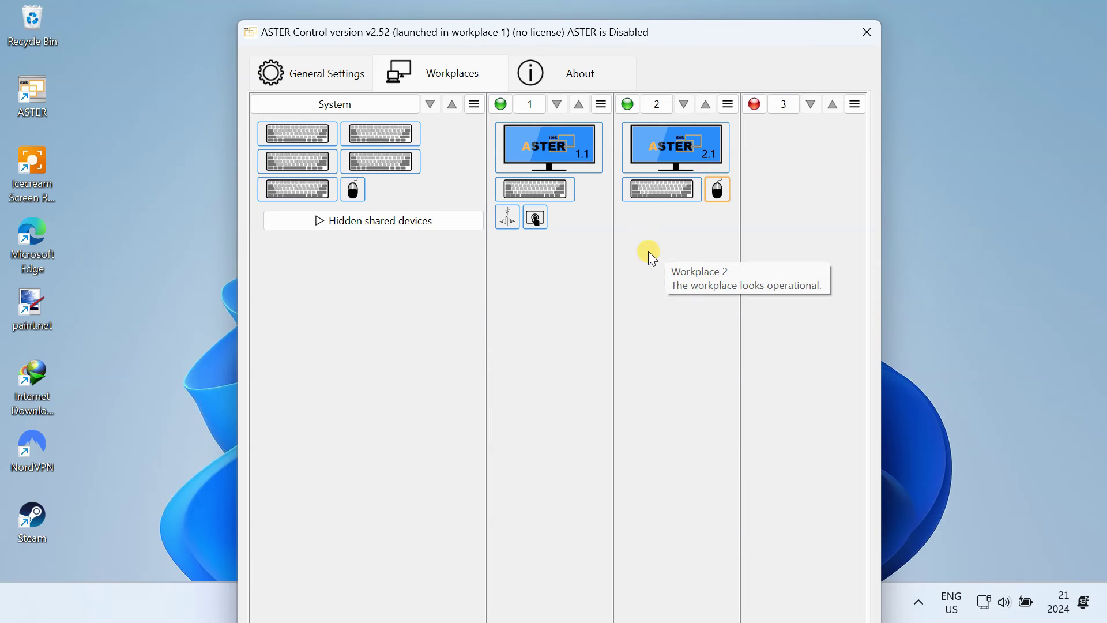
pyautogui.moveTo(503, 215); pyautogui.dragTo(390, 181)
pyautogui.click(340, 254)
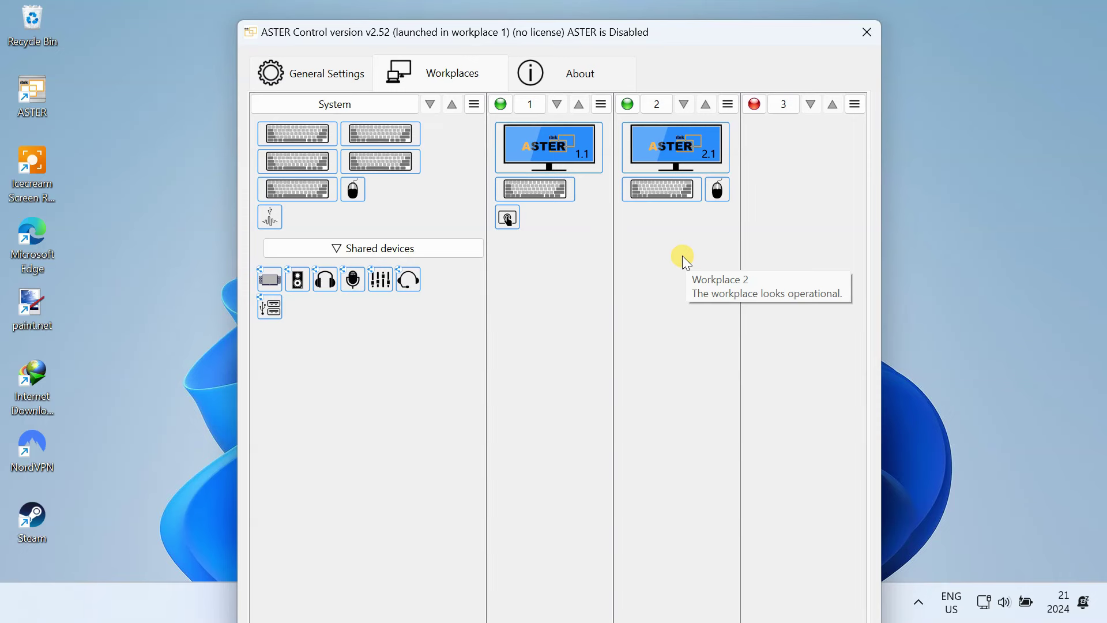
# Step: Open Windows User Accounts from workplace 2's login settings and start adding a user
pyautogui.click(727, 105)
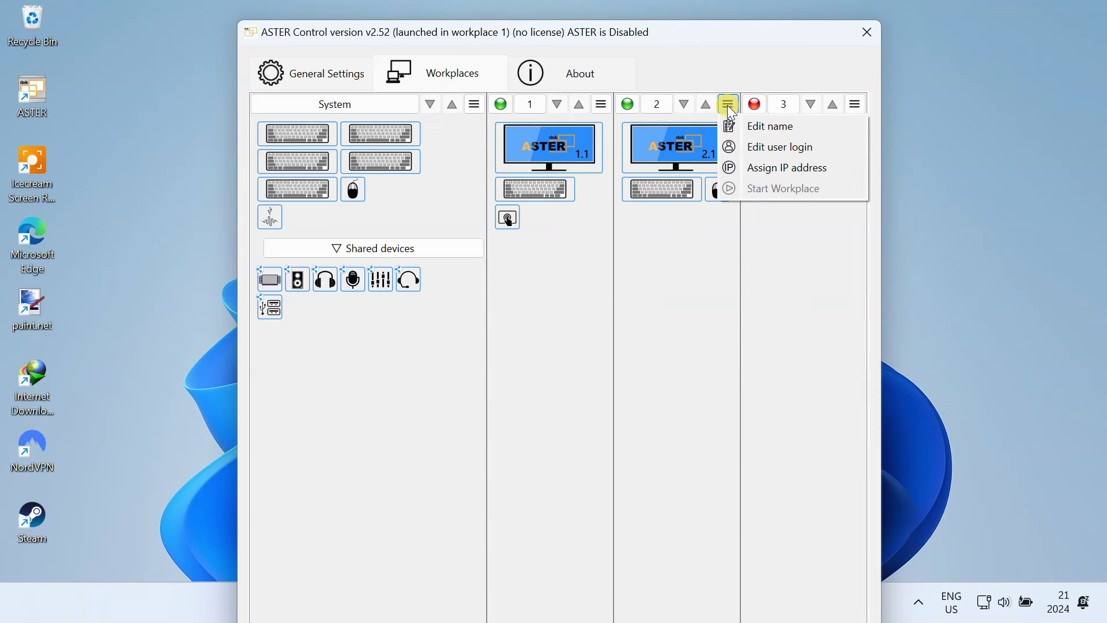
pyautogui.click(773, 148)
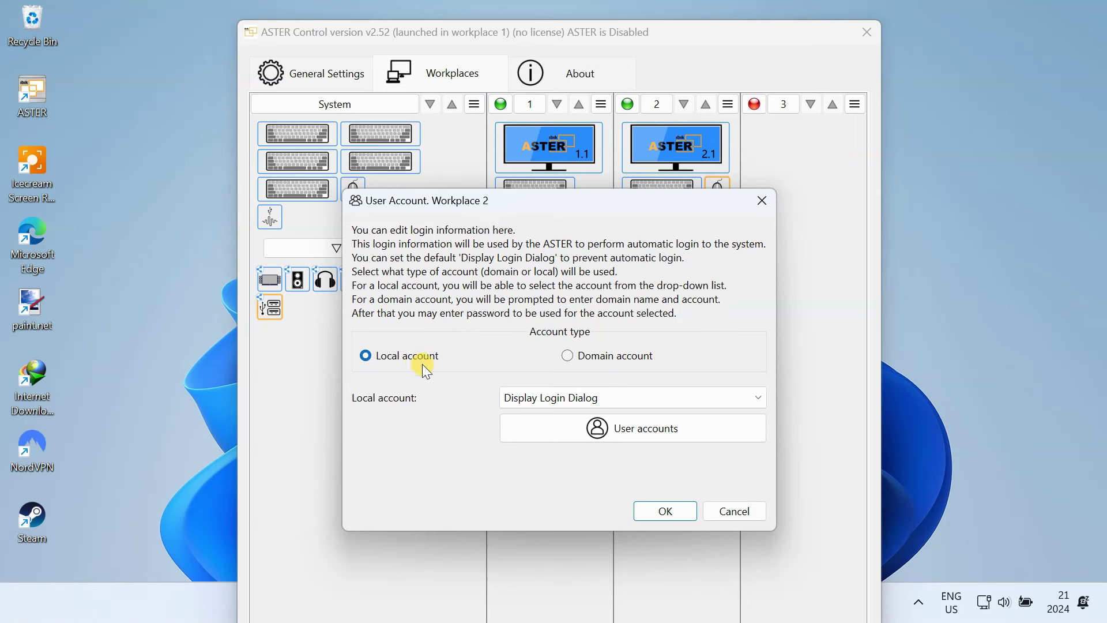
pyautogui.click(657, 429)
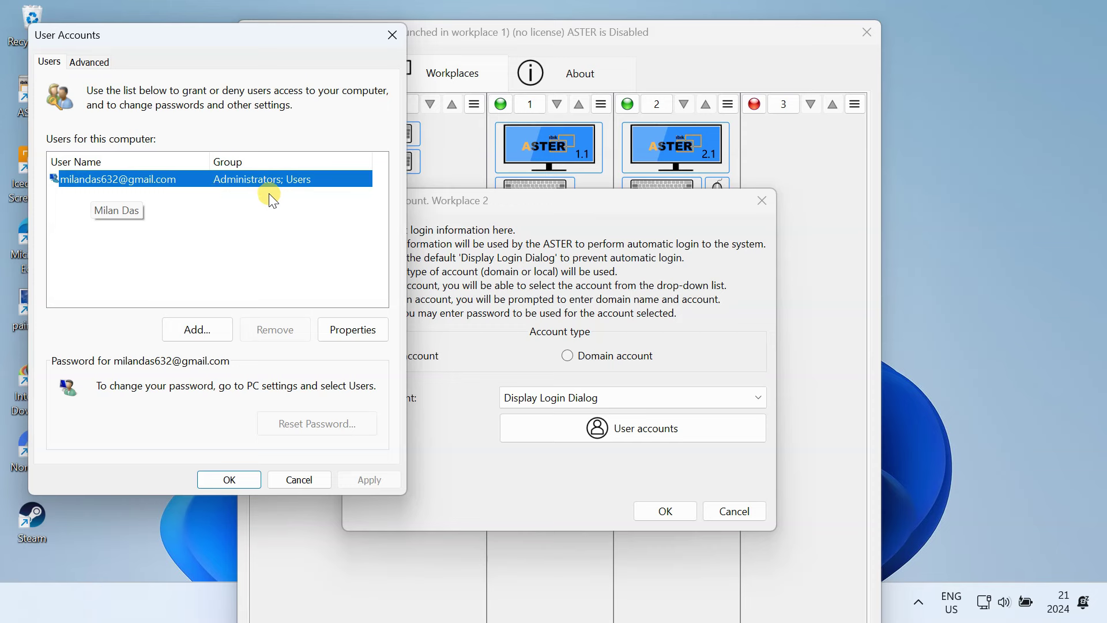
pyautogui.click(197, 334)
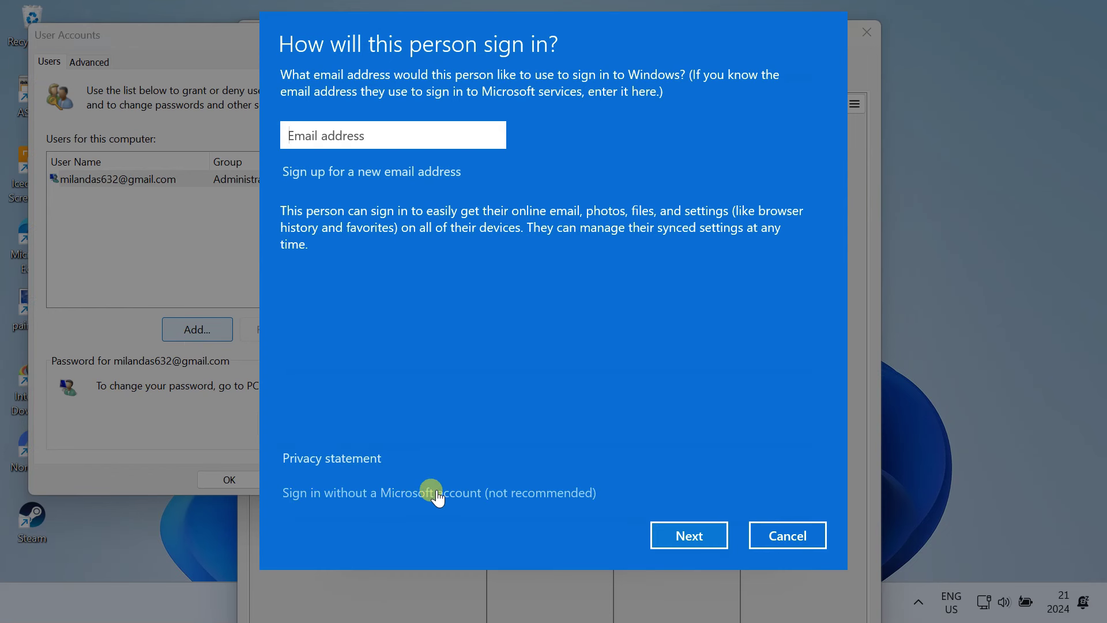
# Step: Create a local account without a Microsoft account, entering a username, password and password hint
pyautogui.click(449, 494)
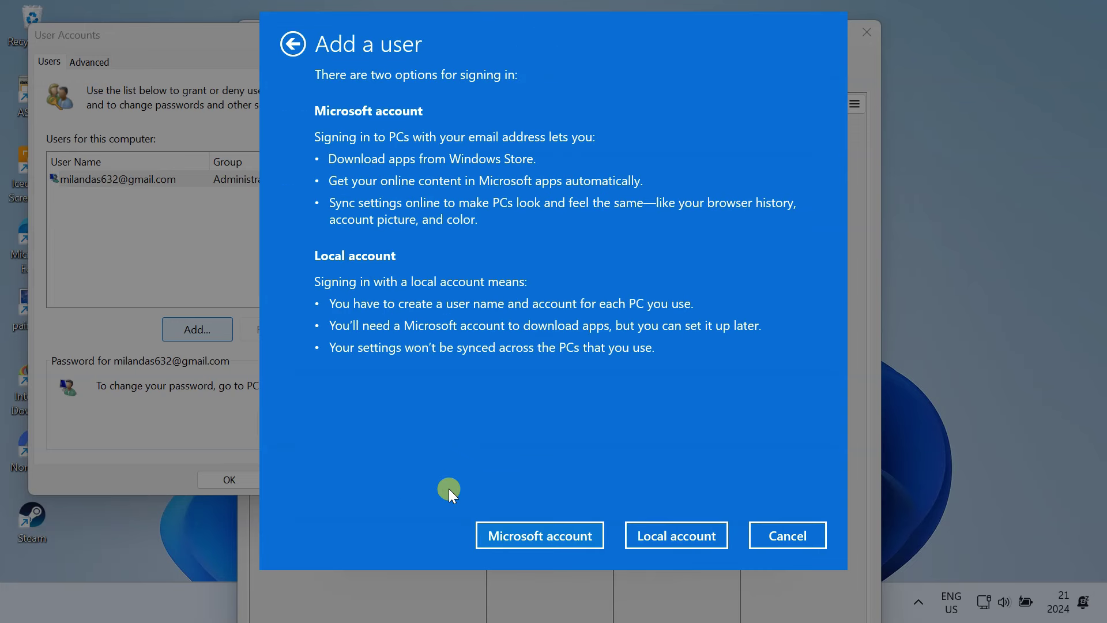
pyautogui.click(674, 531)
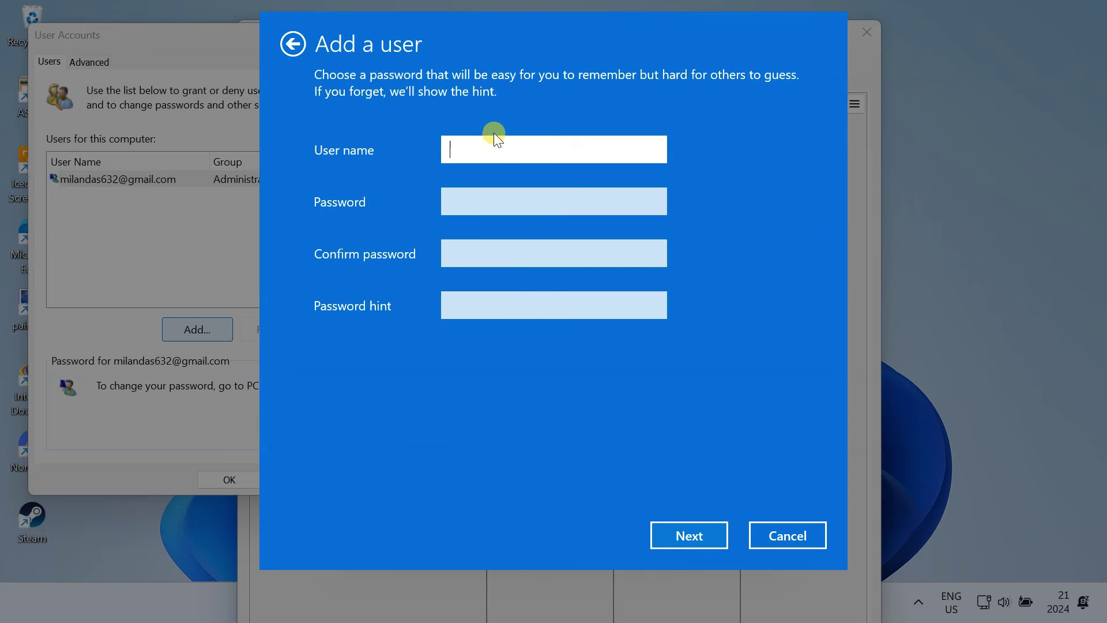
pyautogui.write('Arav')
pyautogui.click(502, 198)
pyautogui.write('12345')
pyautogui.click(503, 252)
pyautogui.write('12345')
pyautogui.click(512, 307)
pyautogui.write('15')
pyautogui.click(688, 534)
pyautogui.click(769, 541)
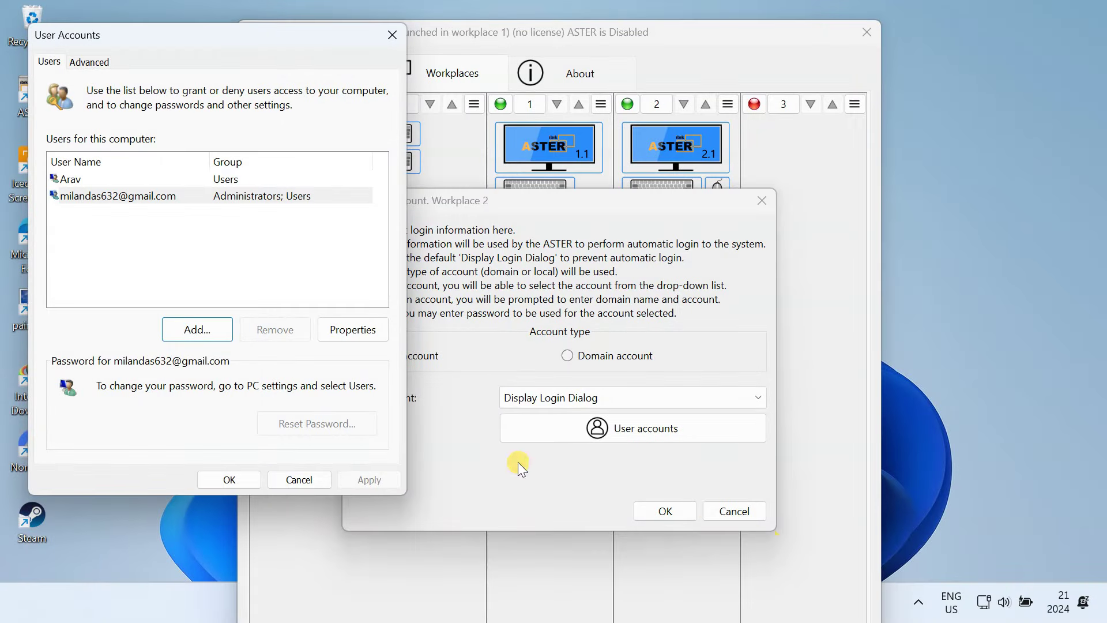
# Step: Select the new user, close User Accounts and confirm workplace 2's login settings
pyautogui.click(94, 183)
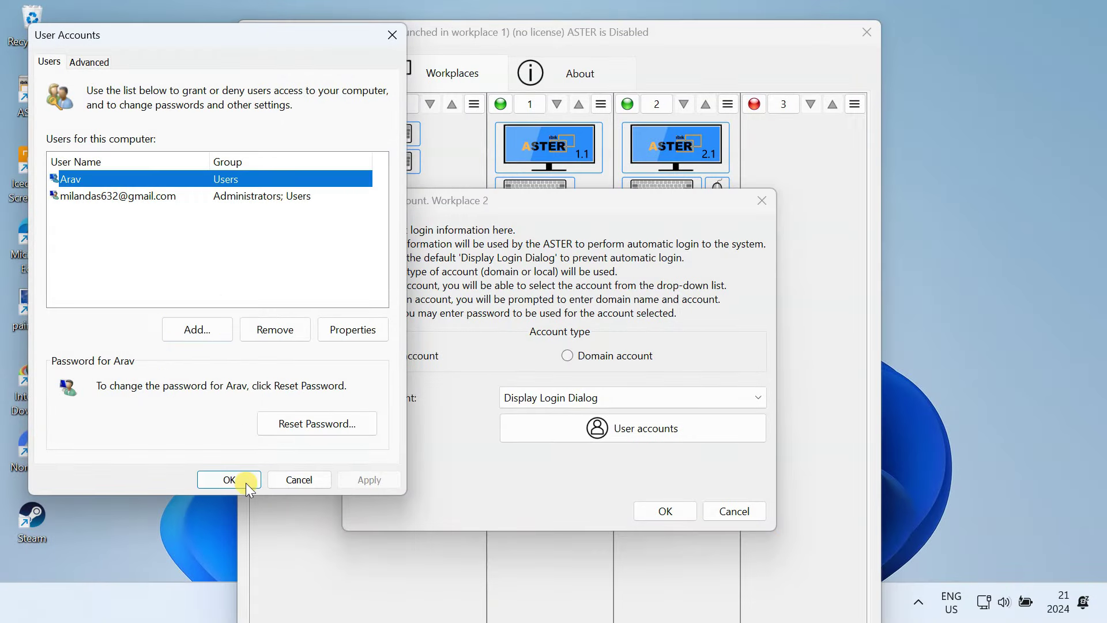
pyautogui.click(229, 480)
pyautogui.click(679, 508)
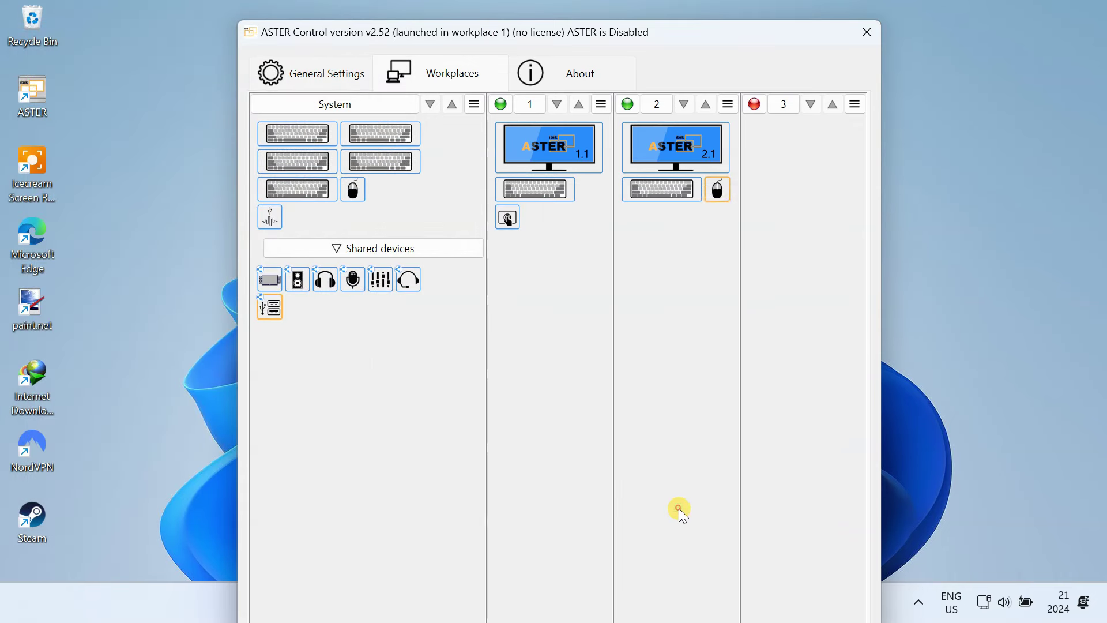
# Step: Reconnect Windows to TP-Link_1084 with Connect automatically enabled, then dismiss the Wi-Fi panel
pyautogui.click(985, 601)
pyautogui.click(877, 272)
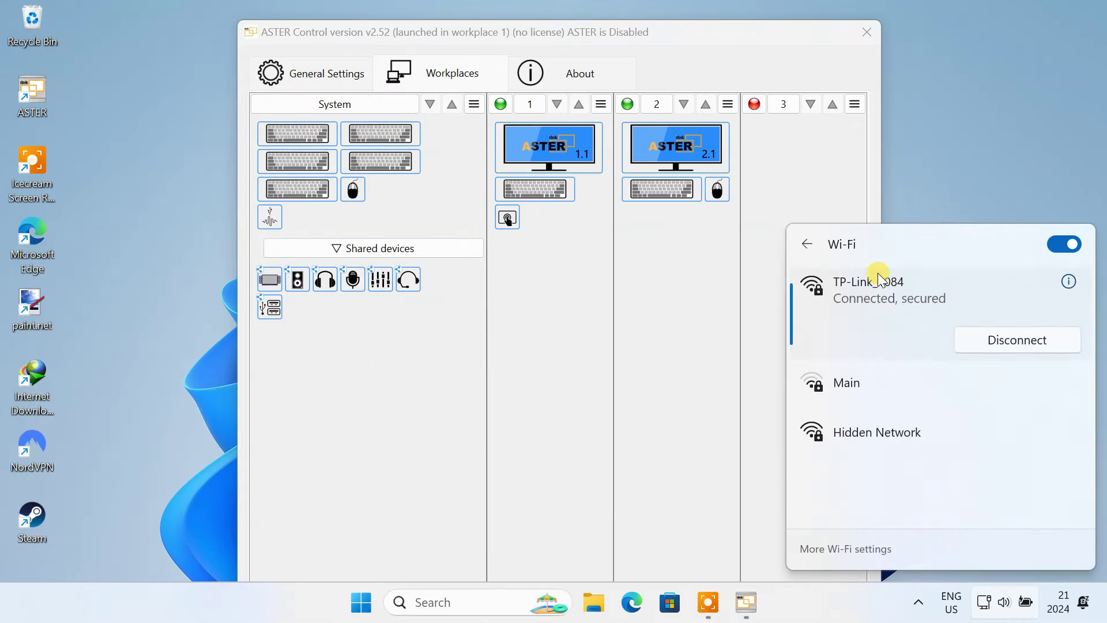
pyautogui.click(995, 346)
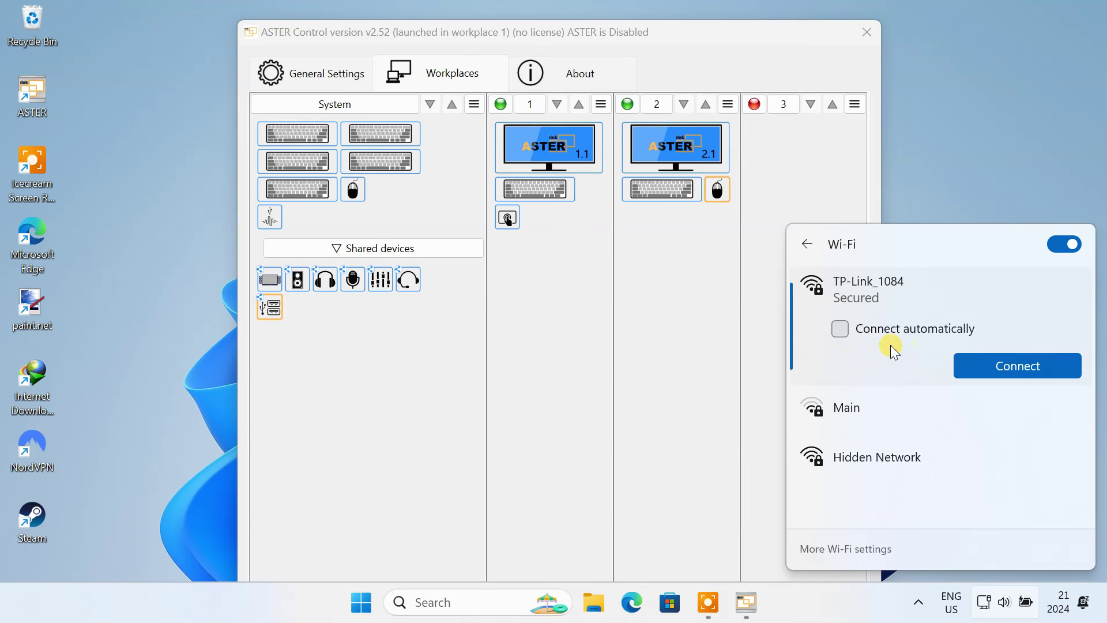
pyautogui.click(839, 331)
pyautogui.press('Return')
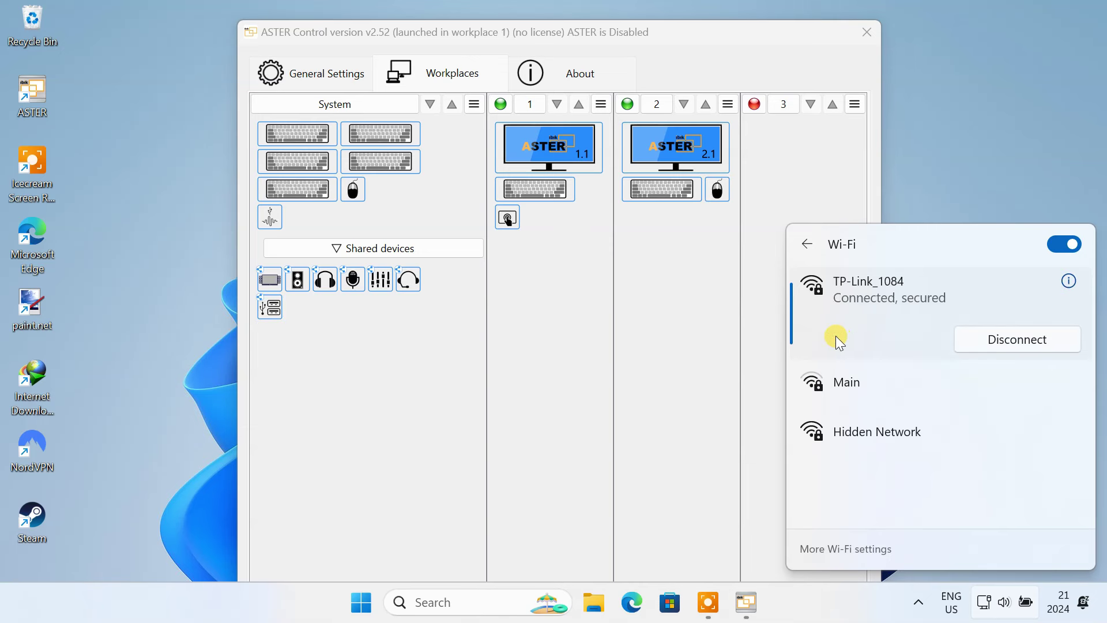
pyautogui.click(445, 385)
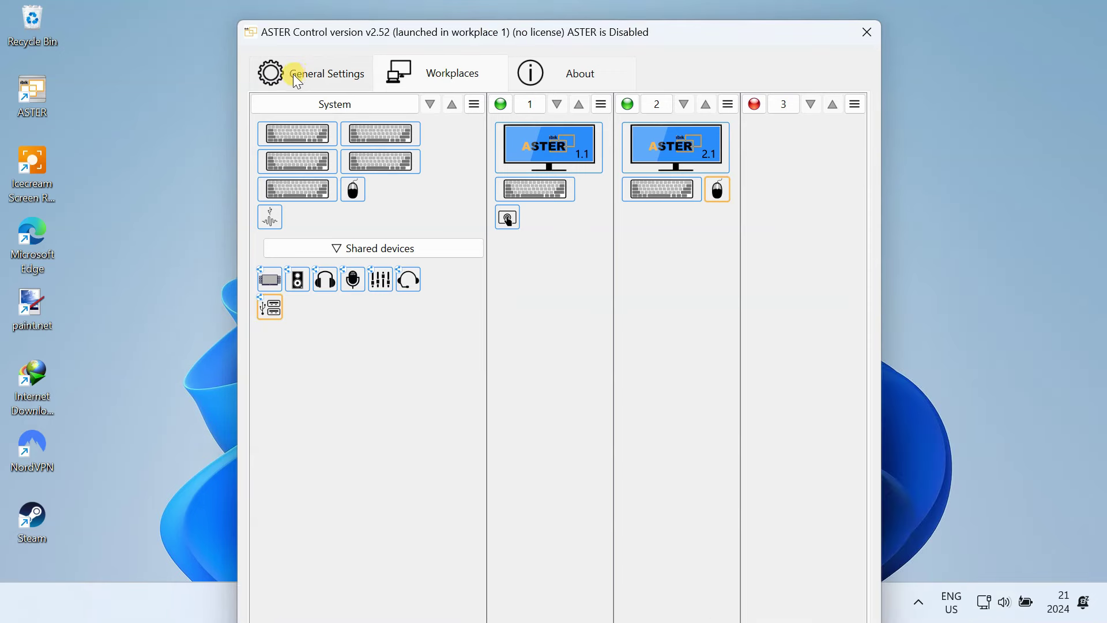
# Step: In ASTER General Settings, set 'How to start workplaces' to 'When a system starts up'
pyautogui.click(319, 82)
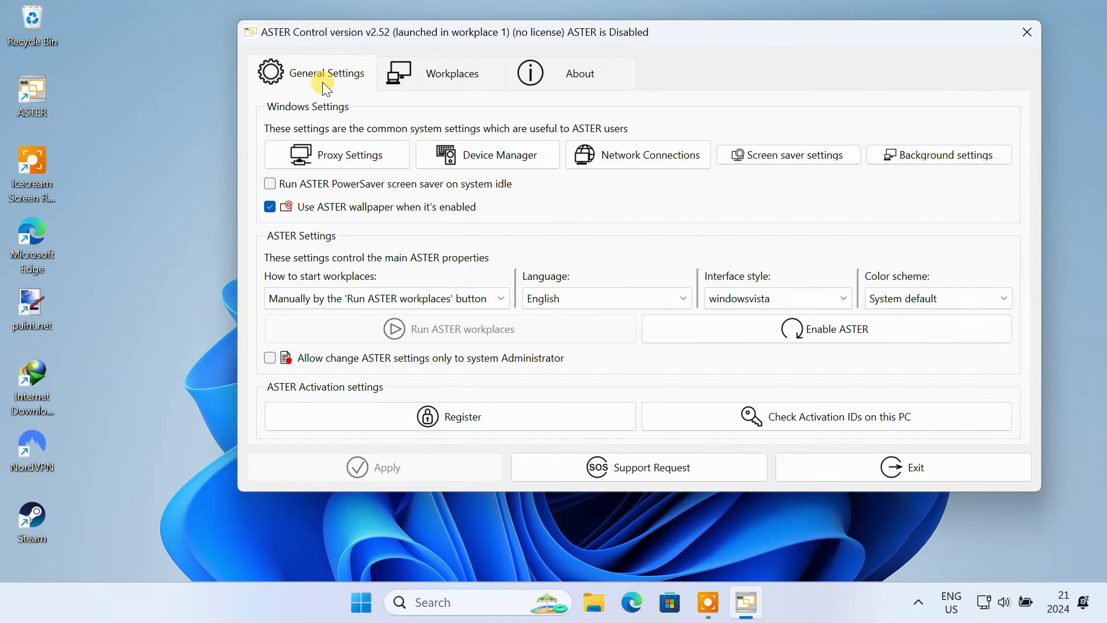
pyautogui.click(409, 300)
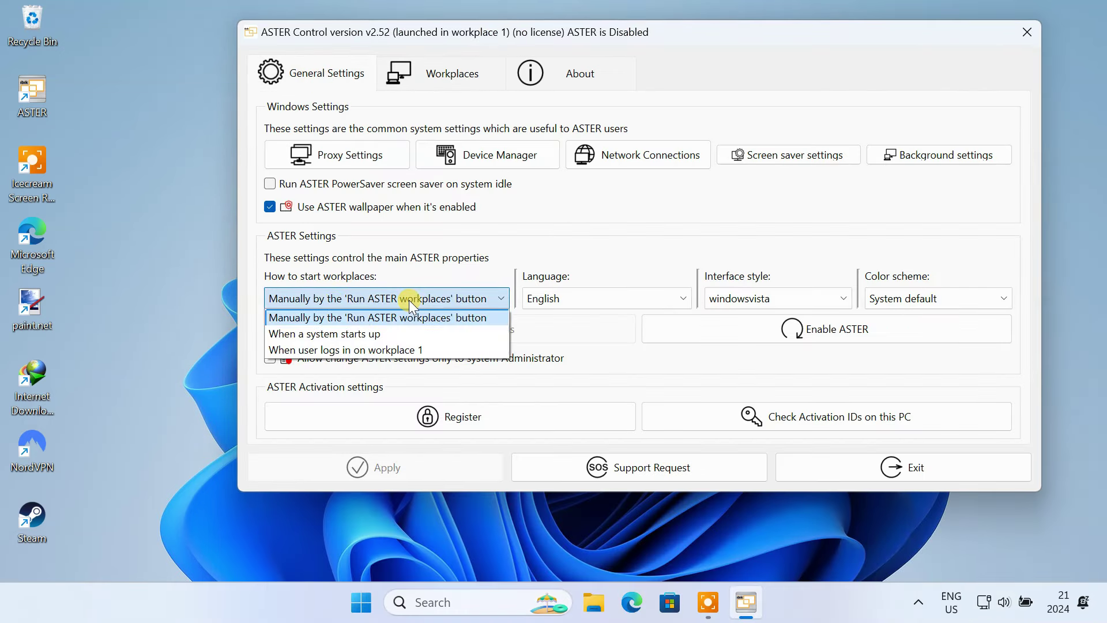
pyautogui.click(367, 334)
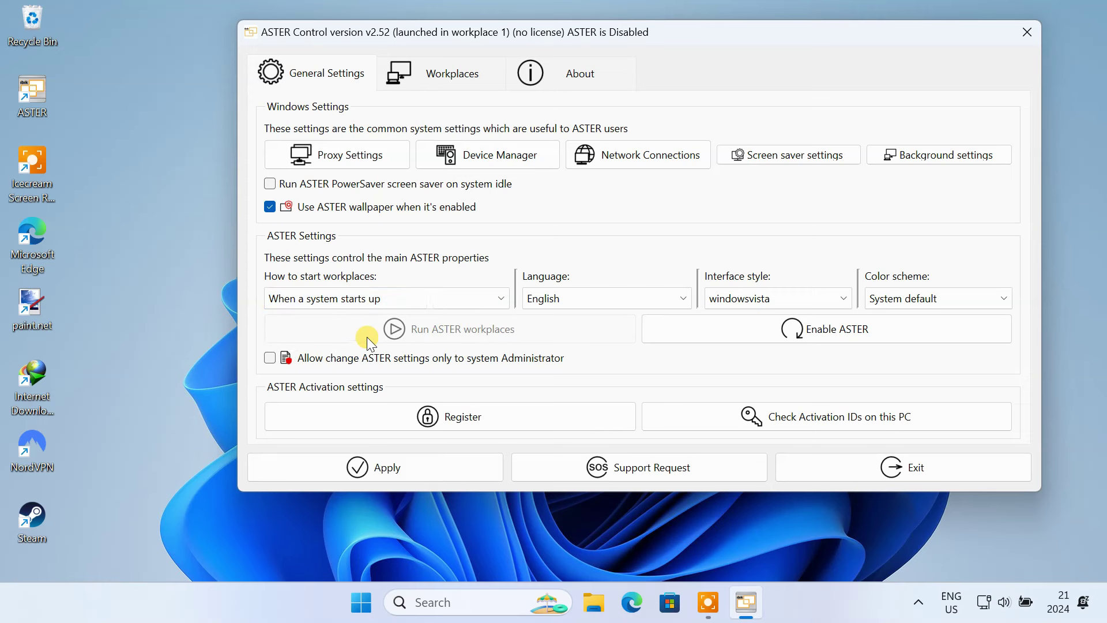
# Step: Enable ASTER, save the changed settings and reboot the system now
pyautogui.click(809, 336)
pyautogui.click(641, 293)
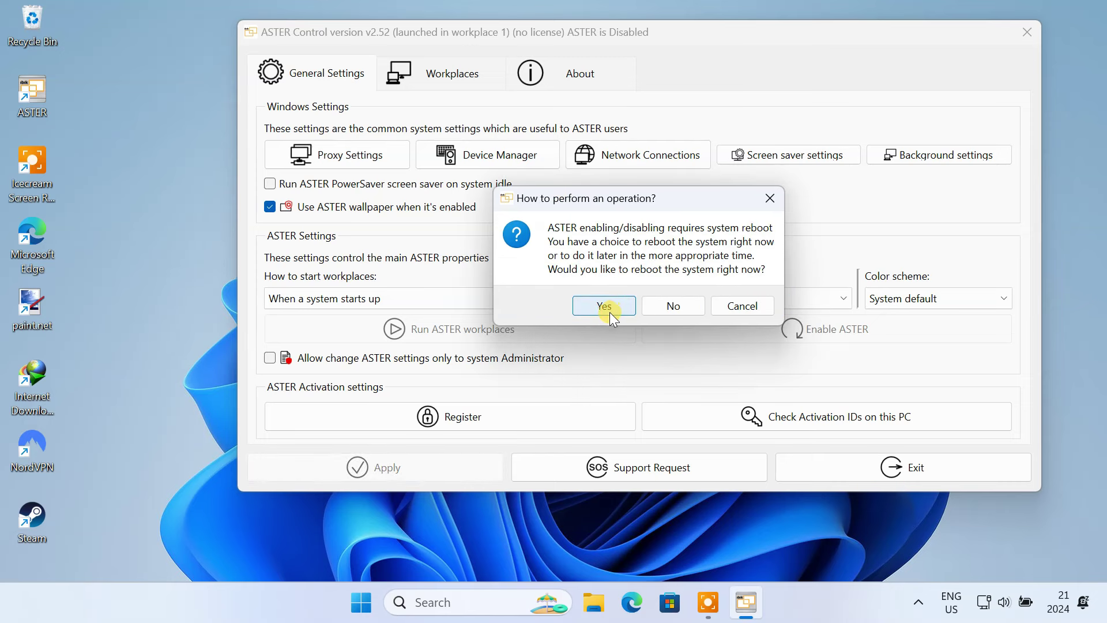
pyautogui.click(613, 312)
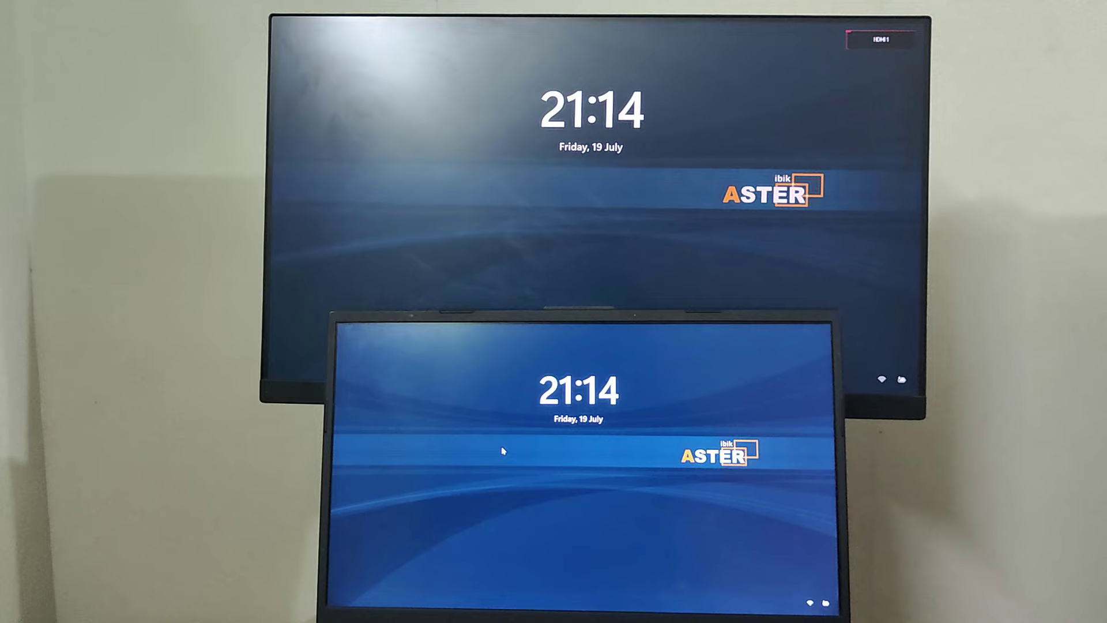
# Step: Sign in on the laptop with the first user's PIN and on the monitor with the second account's password
pyautogui.click(503, 451)
pyautogui.write('••')
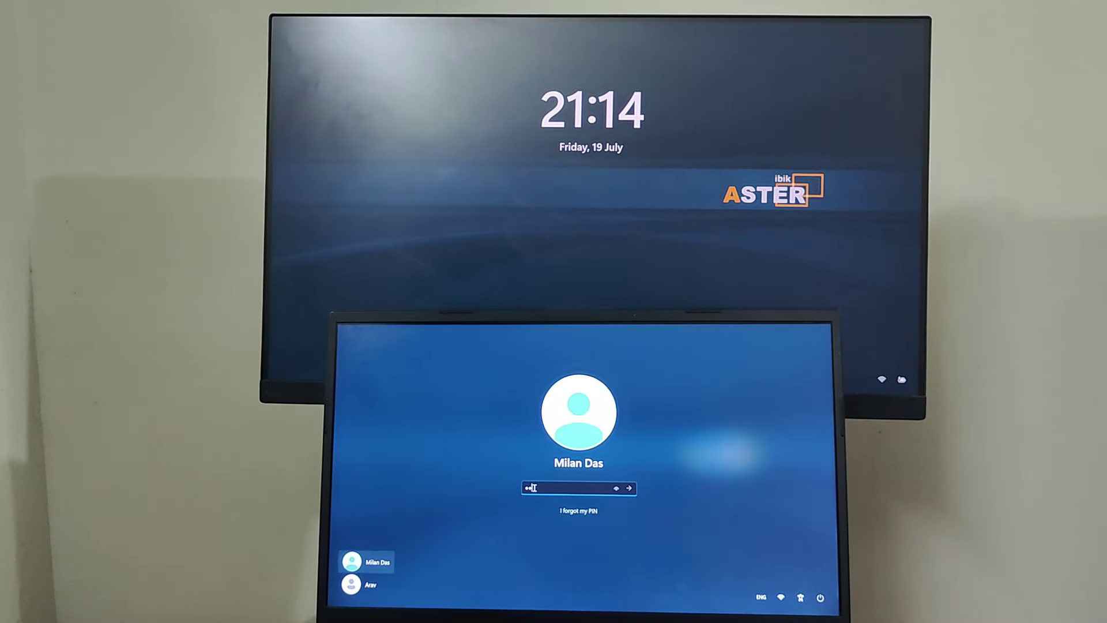
pyautogui.write('••')
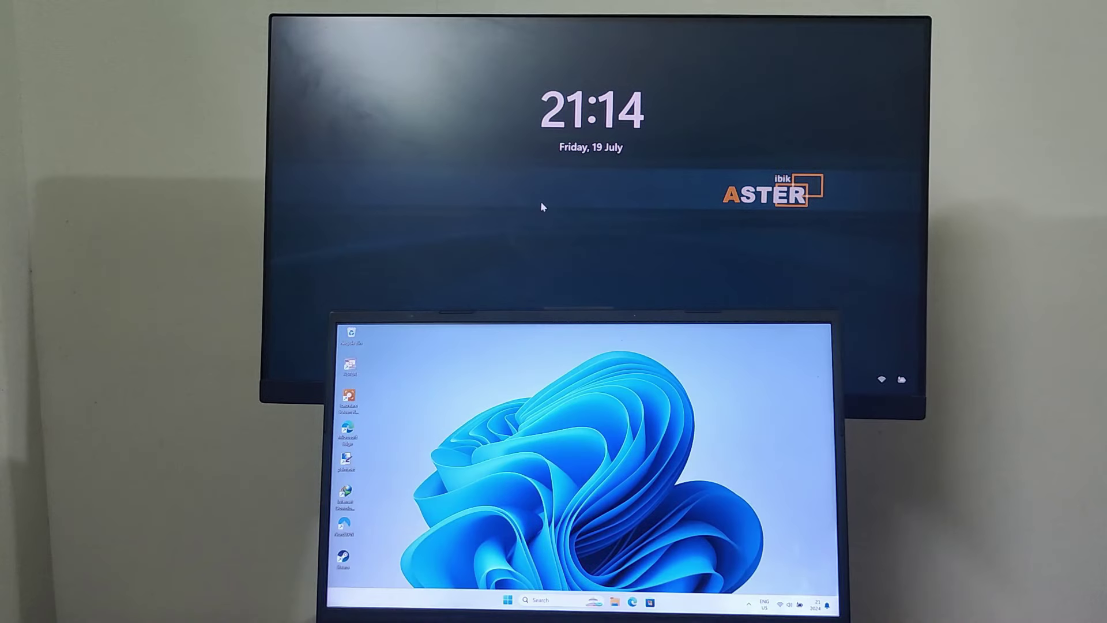
pyautogui.click(541, 201)
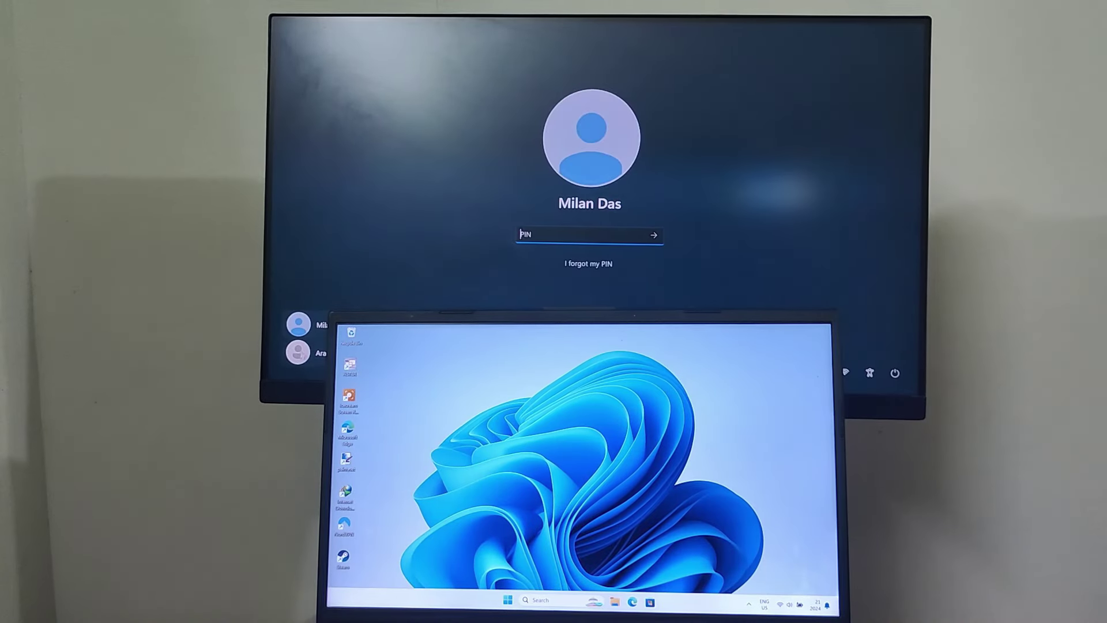
pyautogui.click(298, 352)
pyautogui.write('•••••')
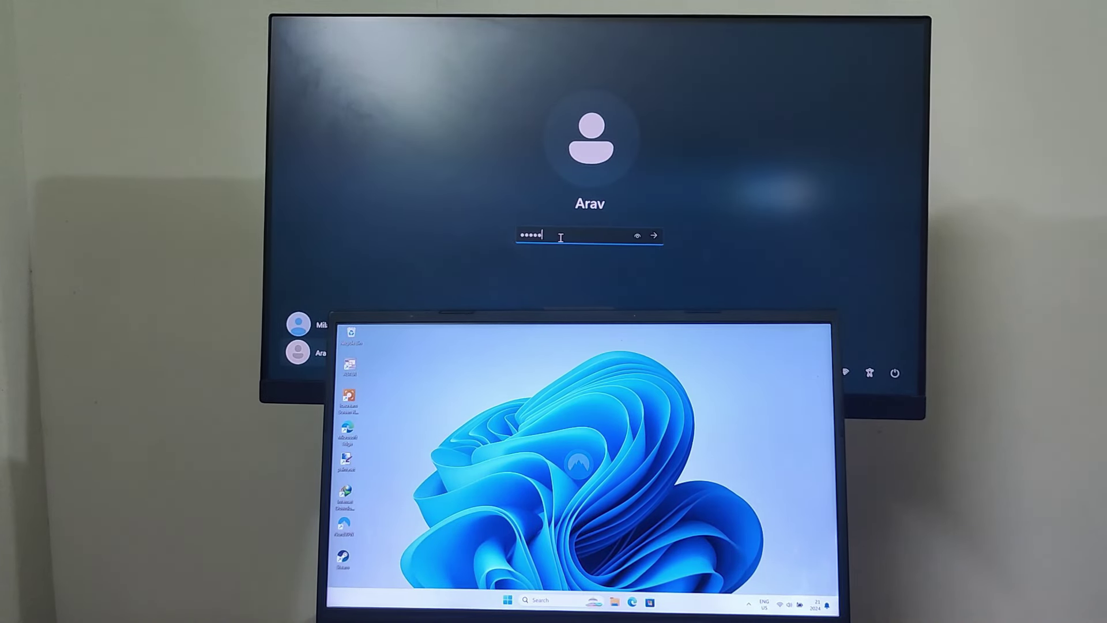
pyautogui.press('Return')
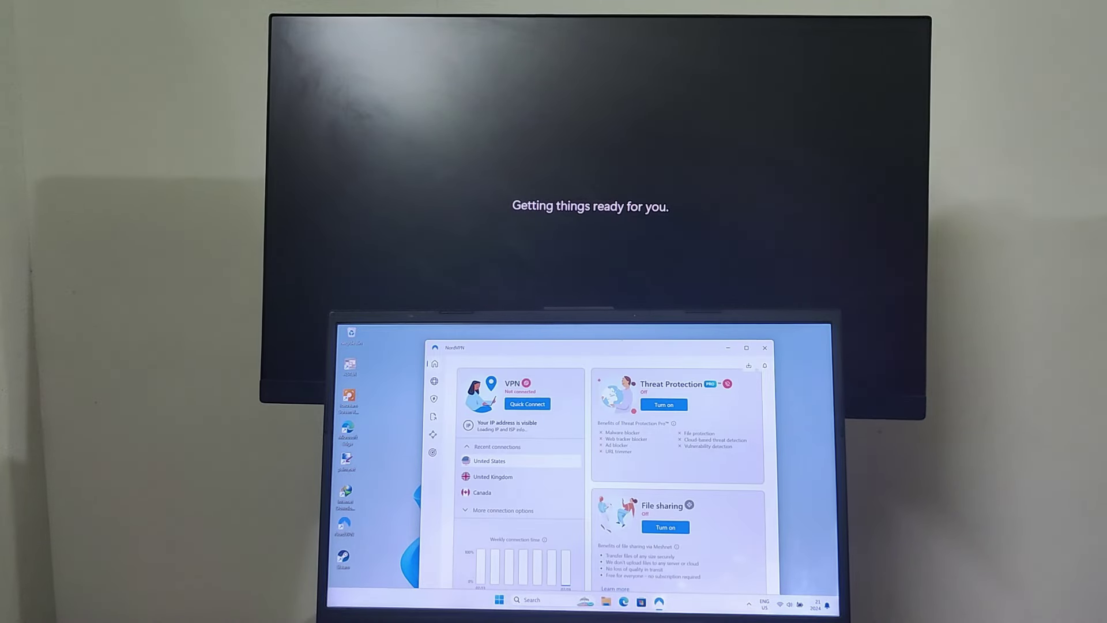
# Step: Close the NordVPN window on the laptop and bring up the monitor's Start menu
pyautogui.click(765, 348)
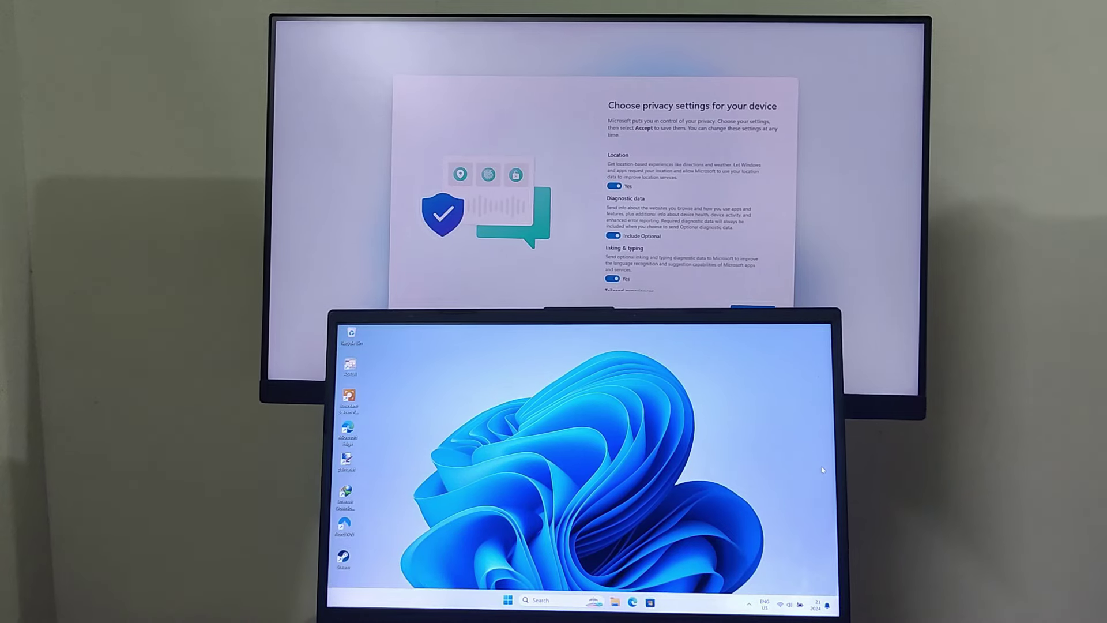
pyautogui.scroll(-3, 687, 231)
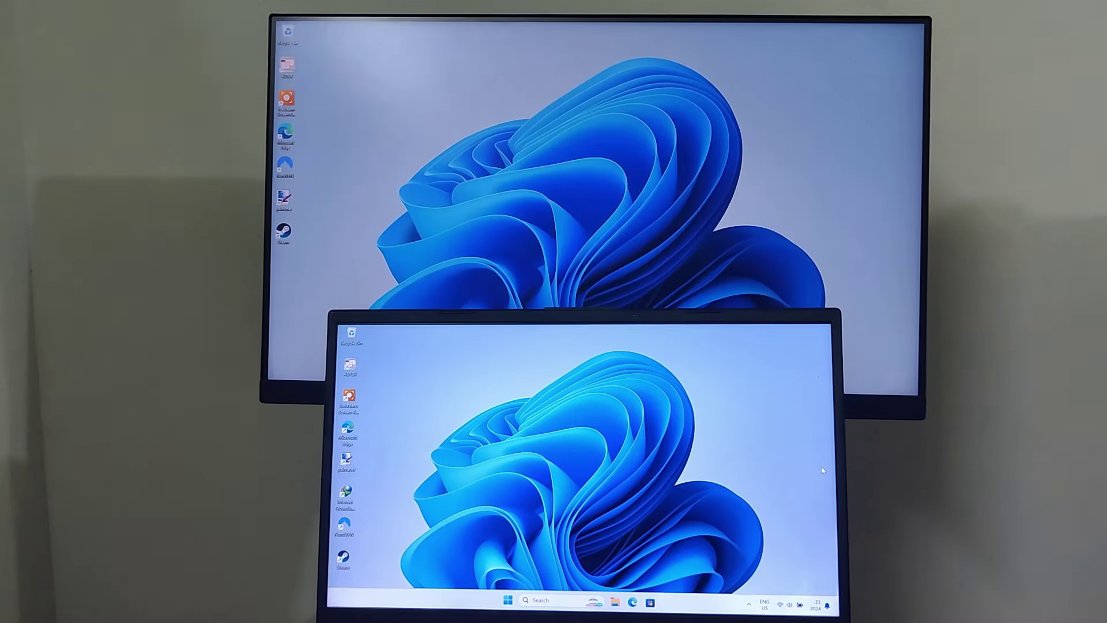
pyautogui.press('super')
# Step: Set the monitor's display scaling to 150% in Display settings
pyautogui.press('Escape')
pyautogui.rightClick(615, 129)
pyautogui.click(658, 191)
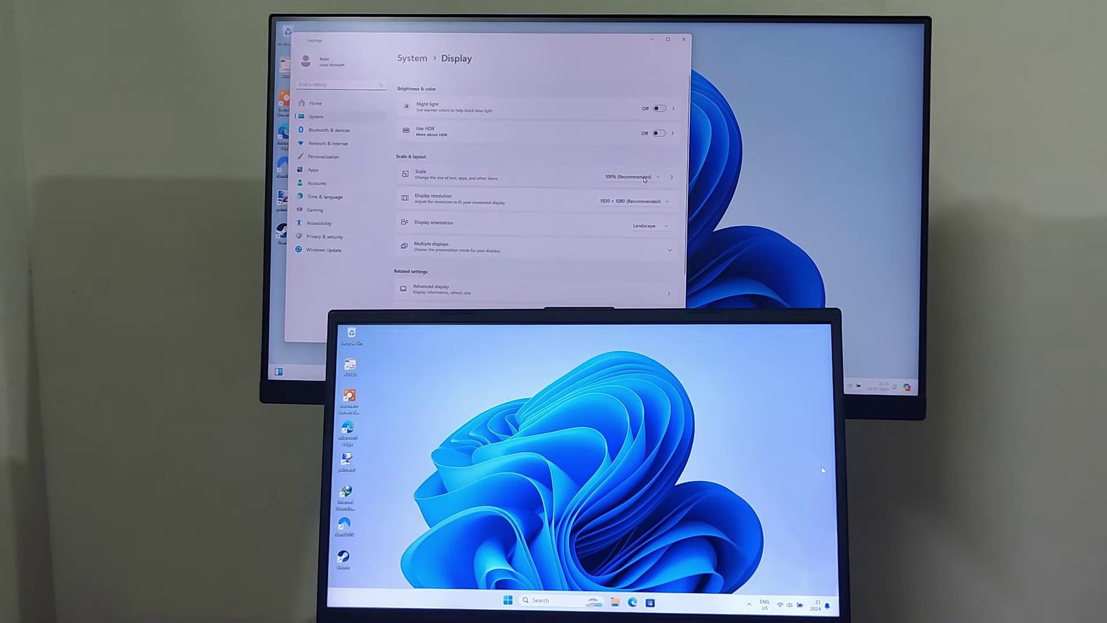
pyautogui.click(645, 179)
pyautogui.click(631, 203)
pyautogui.click(883, 33)
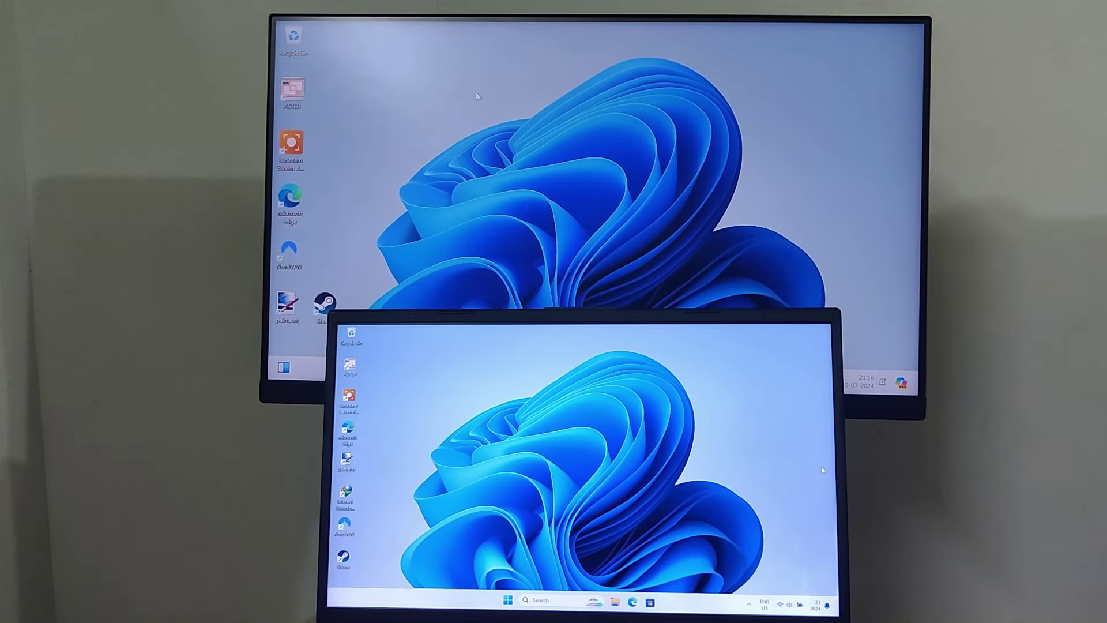
# Step: Apply the lake theme to the monitor's desktop via Personalize
pyautogui.rightClick(477, 96)
pyautogui.click(513, 196)
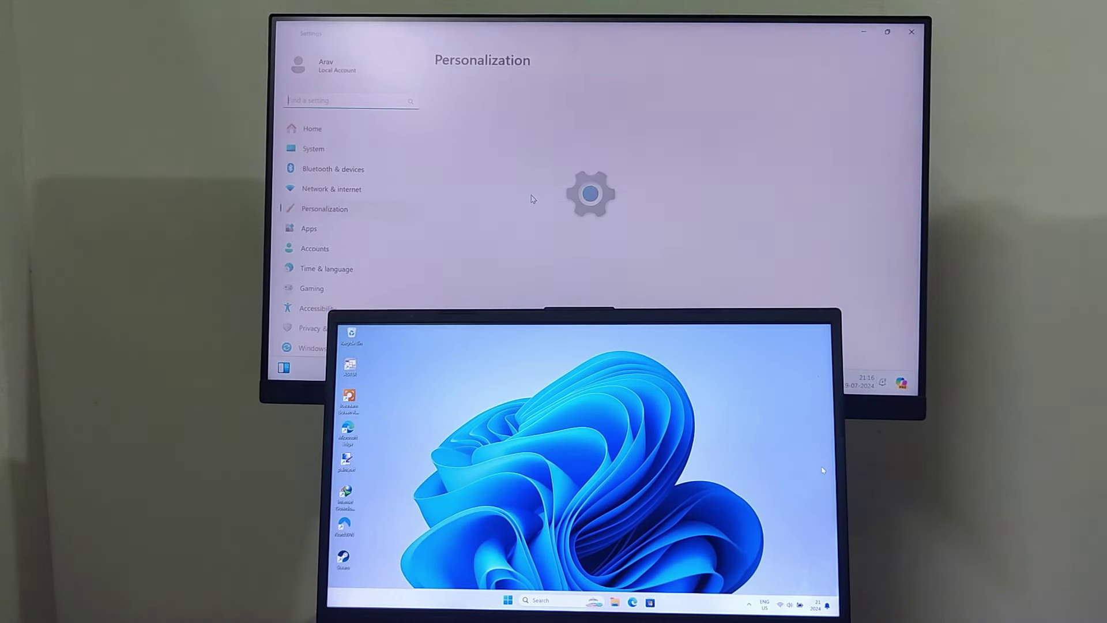
pyautogui.click(767, 171)
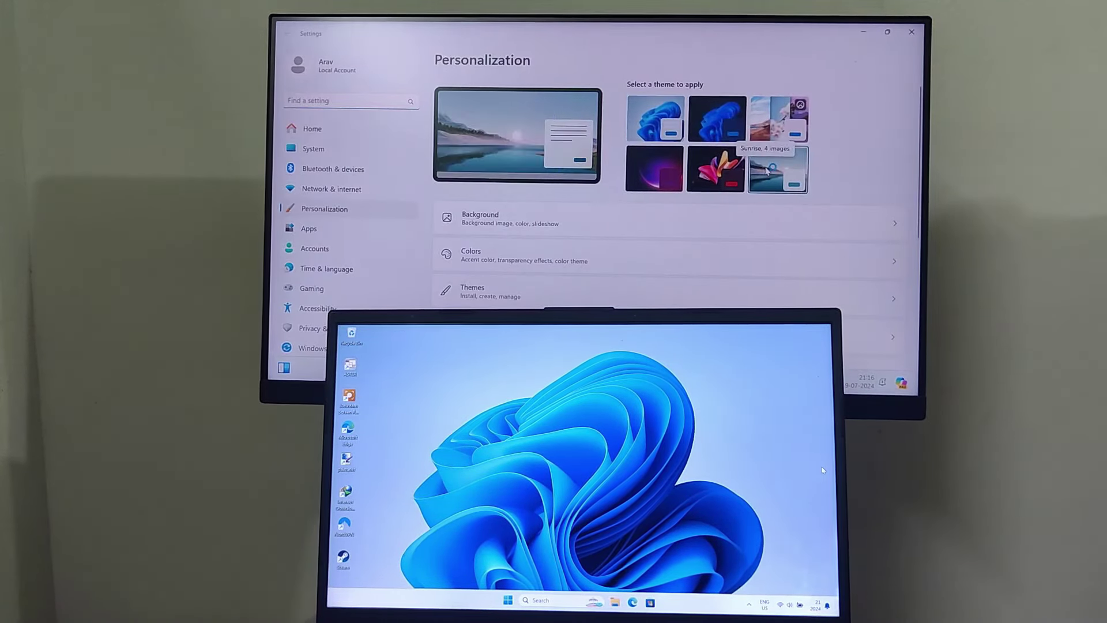
pyautogui.click(912, 32)
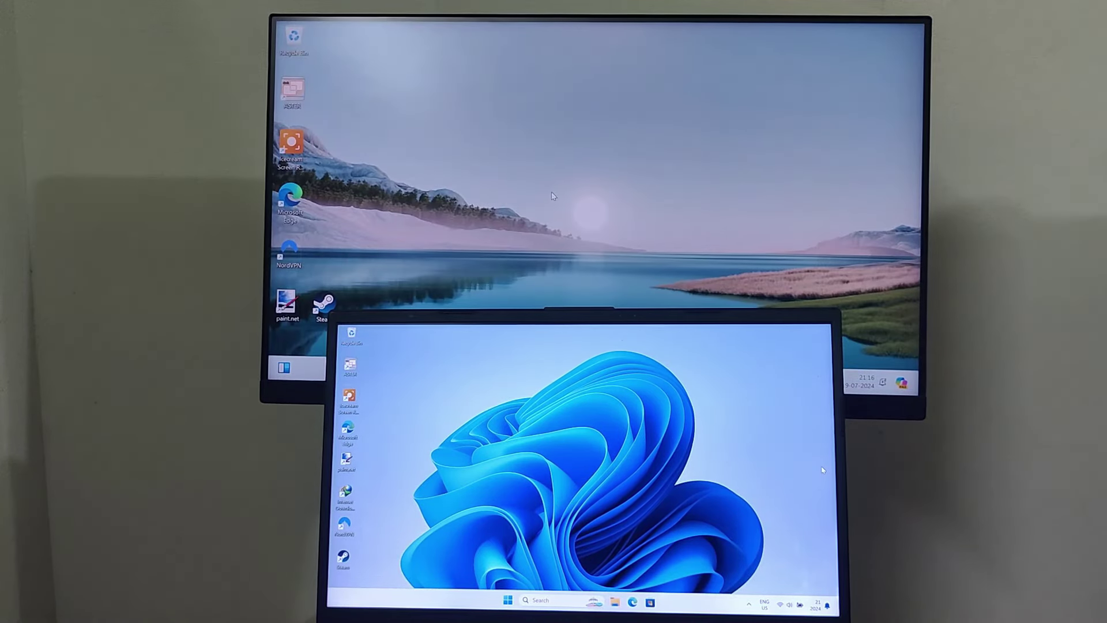
# Step: Launch Edge on the monitor and finish first-run setup without signing in, syncing or importing Google data
pyautogui.doubleClick(290, 196)
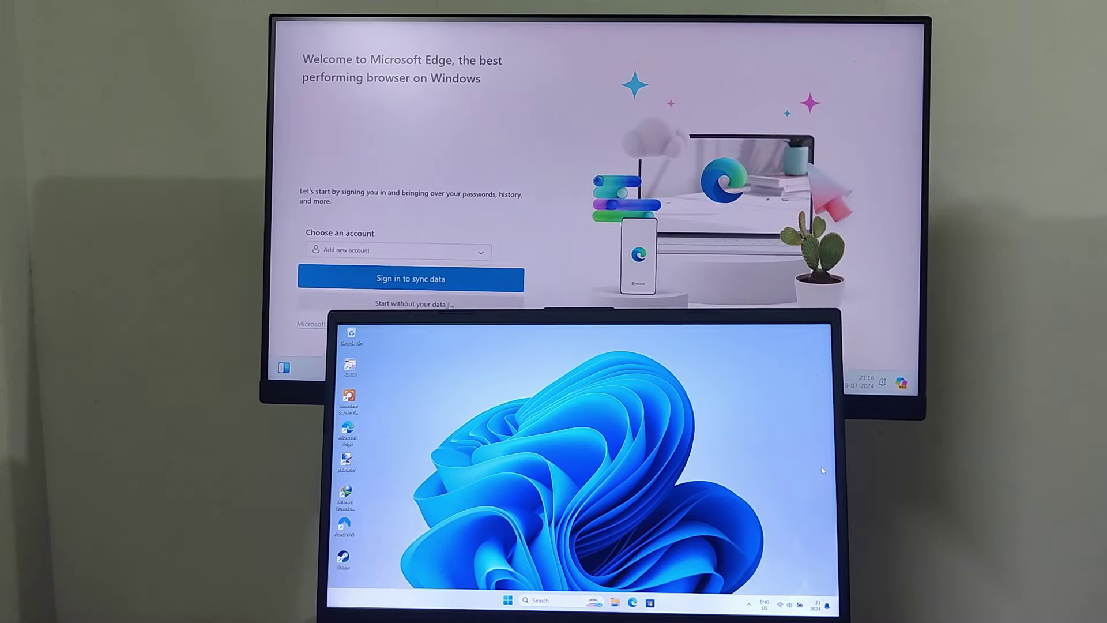
pyautogui.click(450, 305)
pyautogui.click(404, 297)
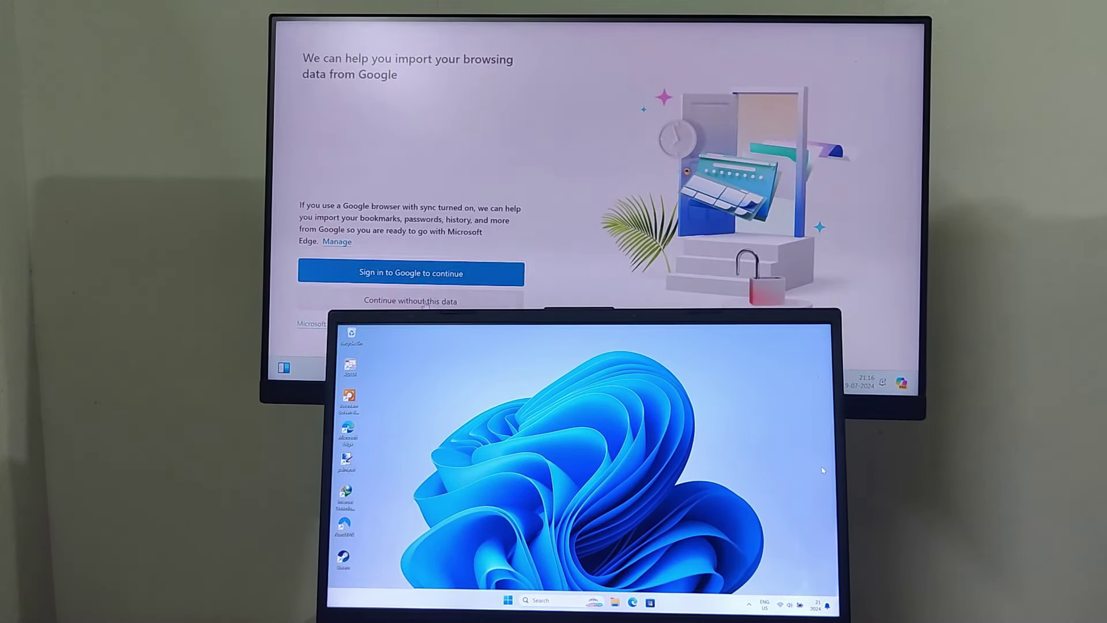
pyautogui.click(425, 305)
pyautogui.click(369, 303)
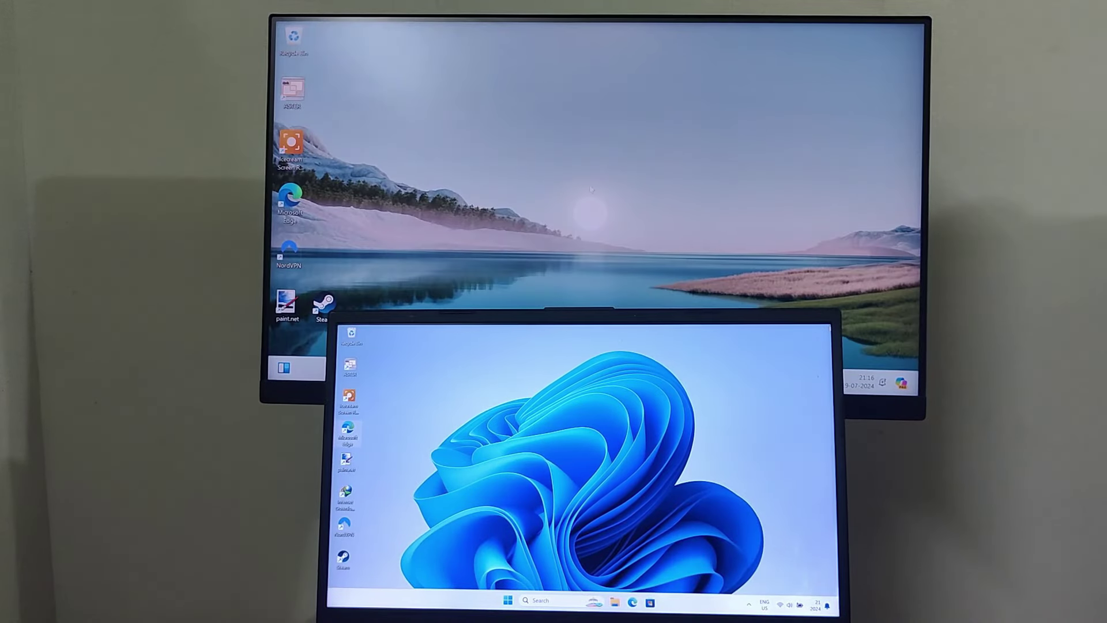
# Step: Launch Steam on both the monitor and the laptop, and open the laptop's Library
pyautogui.doubleClick(325, 303)
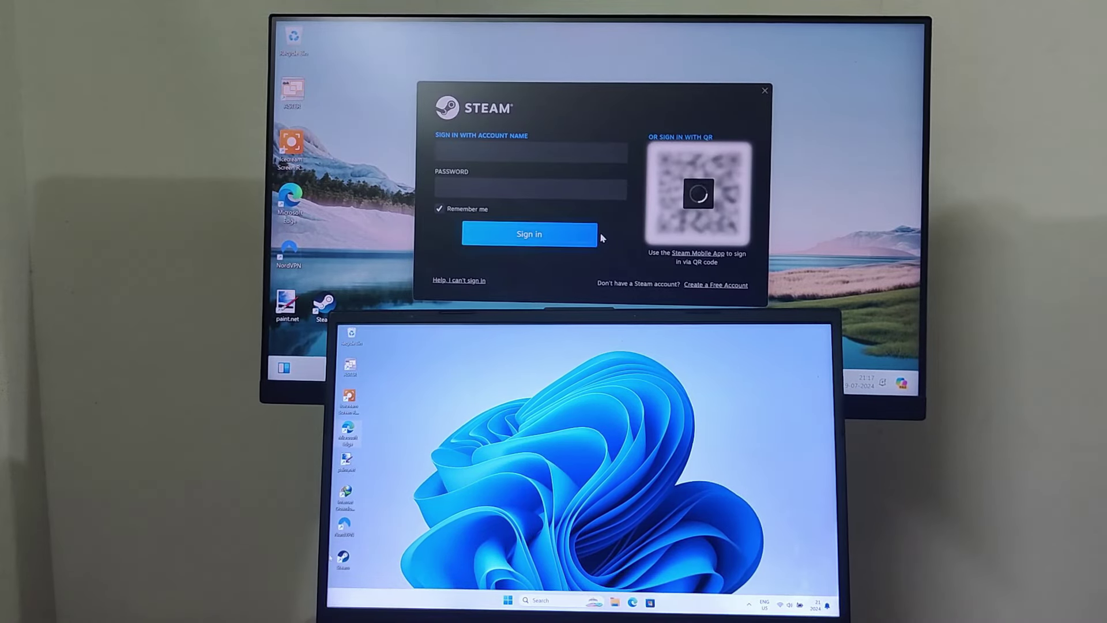
pyautogui.doubleClick(344, 557)
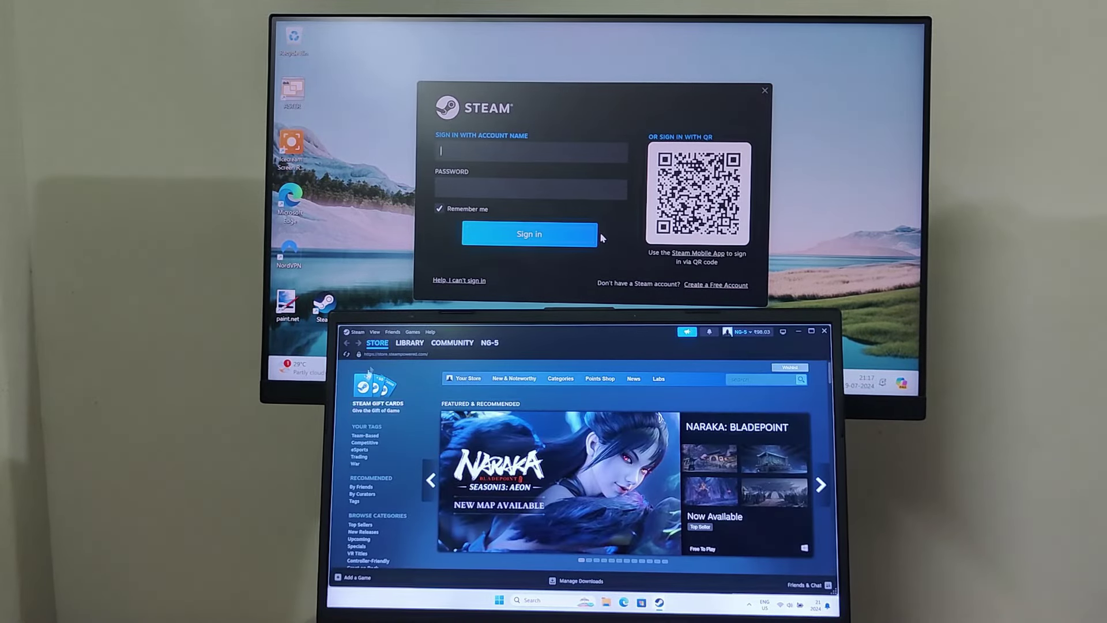
pyautogui.click(409, 342)
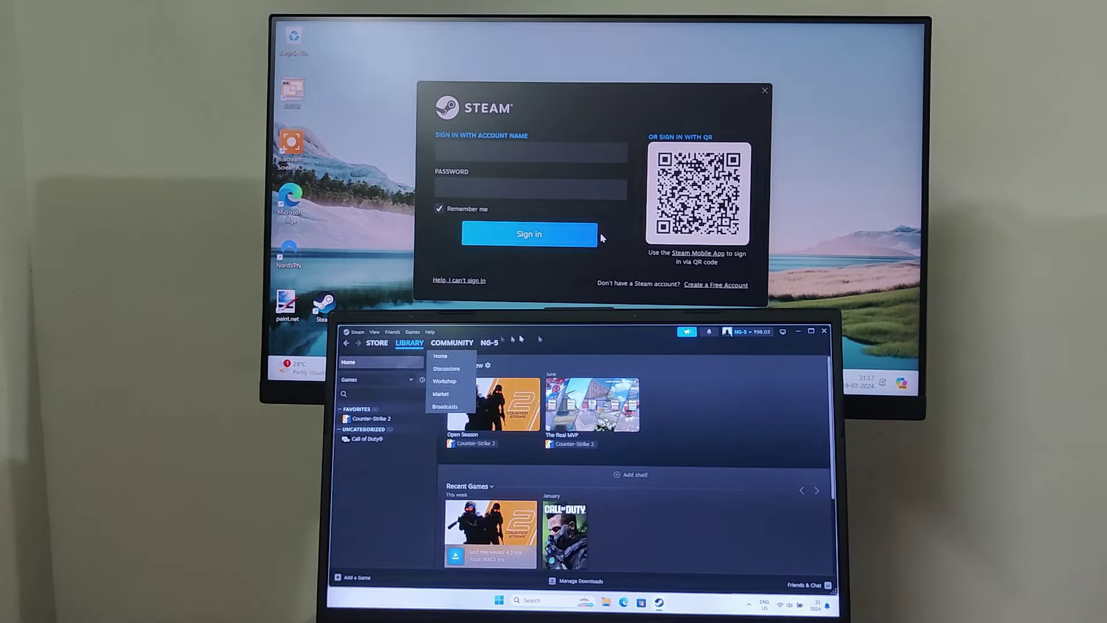
# Step: Scroll through the laptop's Steam library, then close its window and the offer popup
pyautogui.scroll(-3, 829, 399)
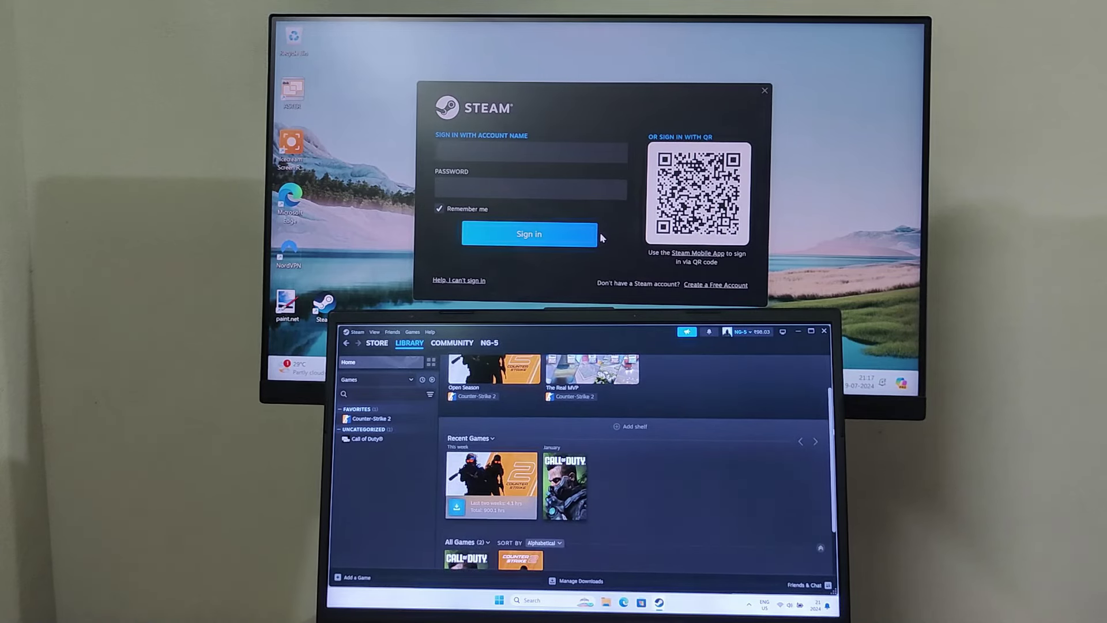
pyautogui.click(825, 335)
pyautogui.click(711, 335)
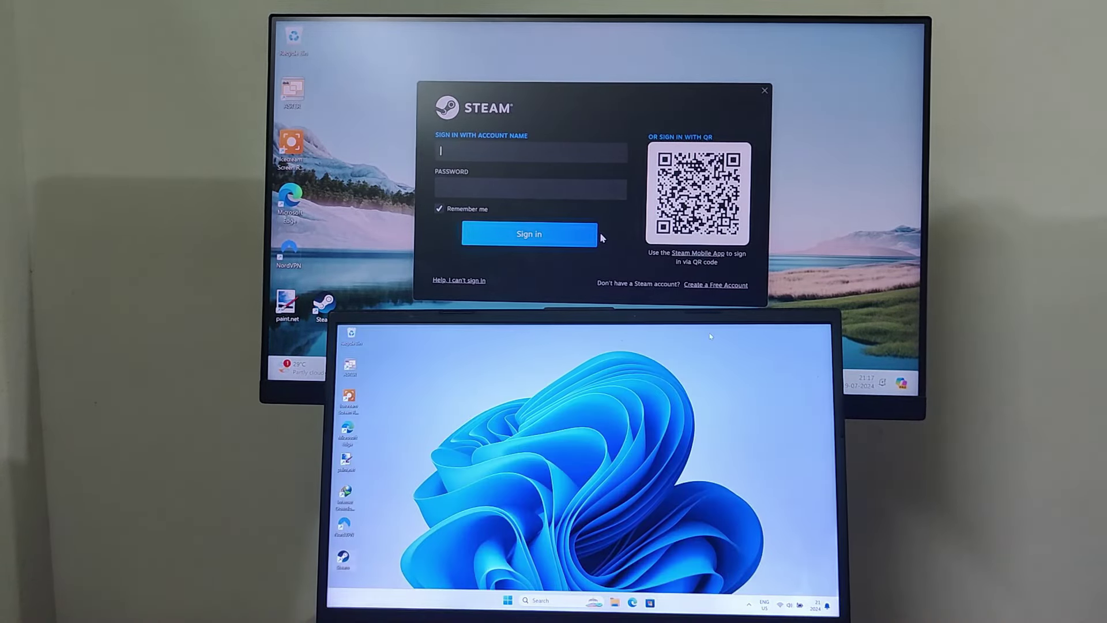
# Step: View the laptop's This PC drives in File Explorer, close it, then close the monitor's Steam sign-in window
pyautogui.click(615, 602)
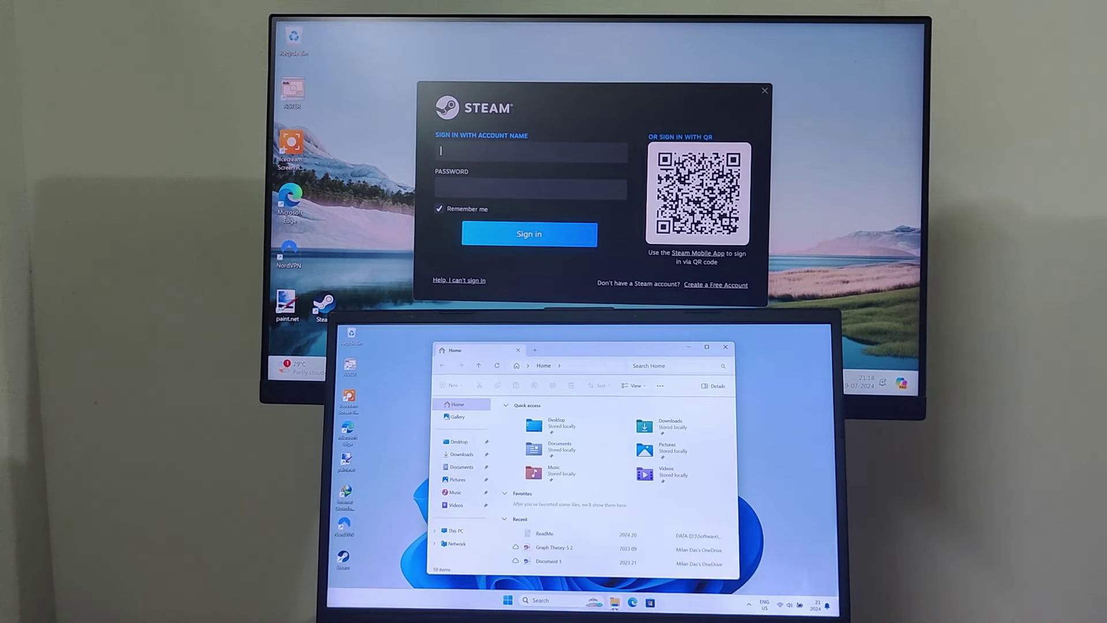
pyautogui.click(456, 531)
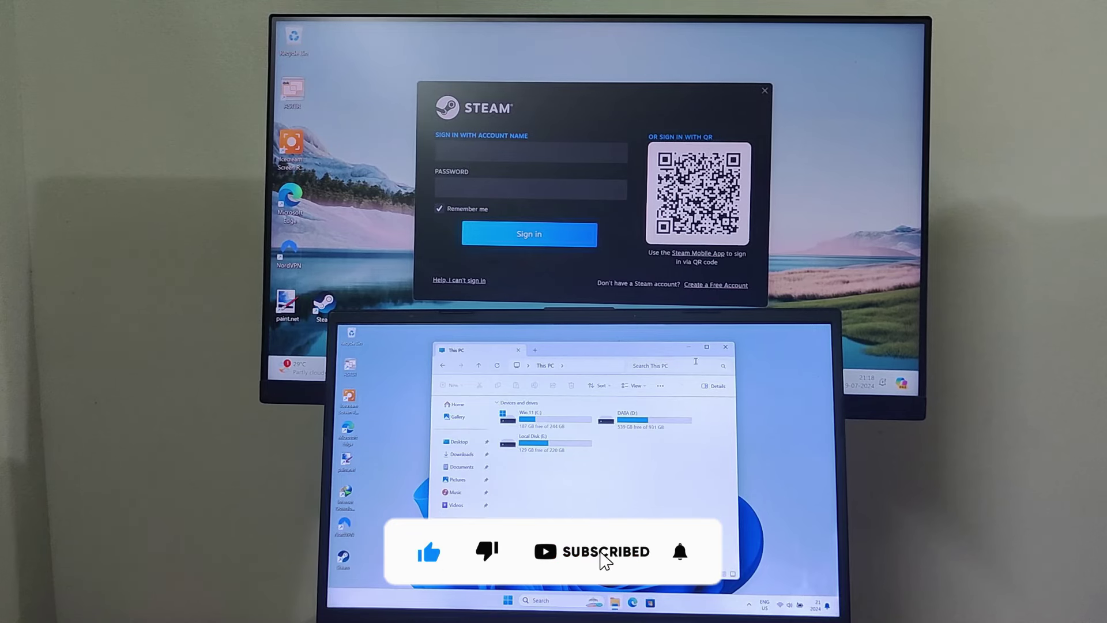
pyautogui.click(725, 348)
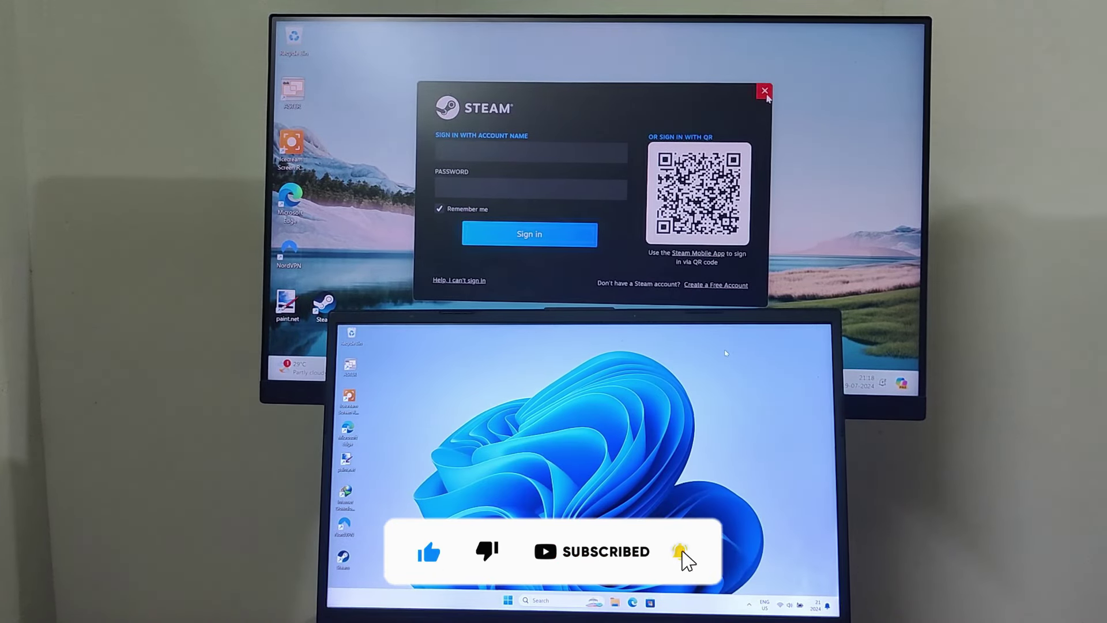
pyautogui.click(765, 90)
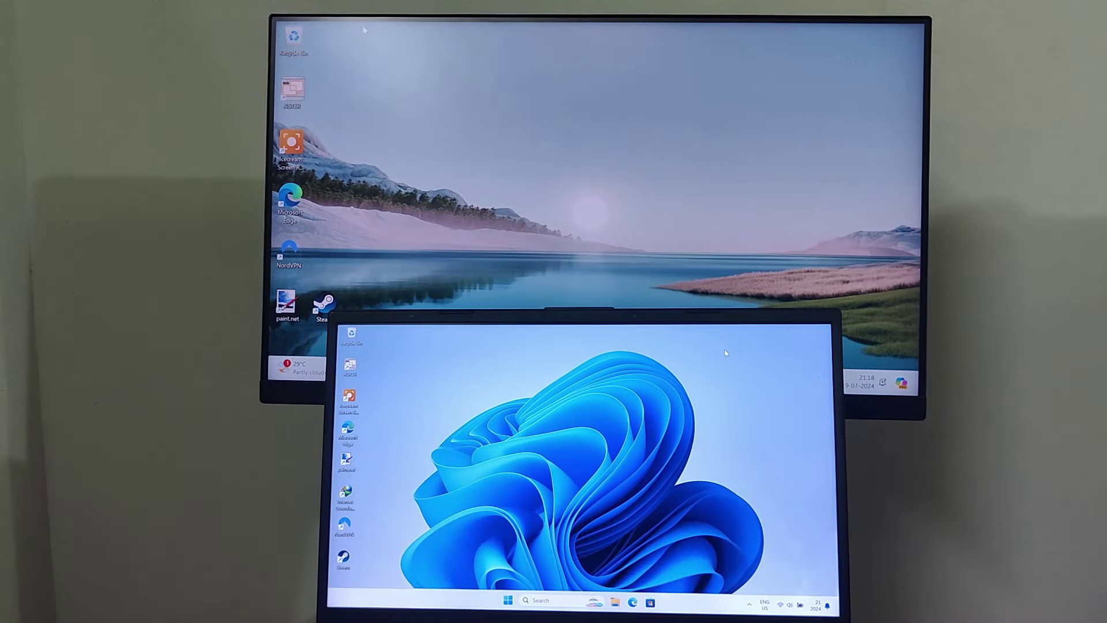